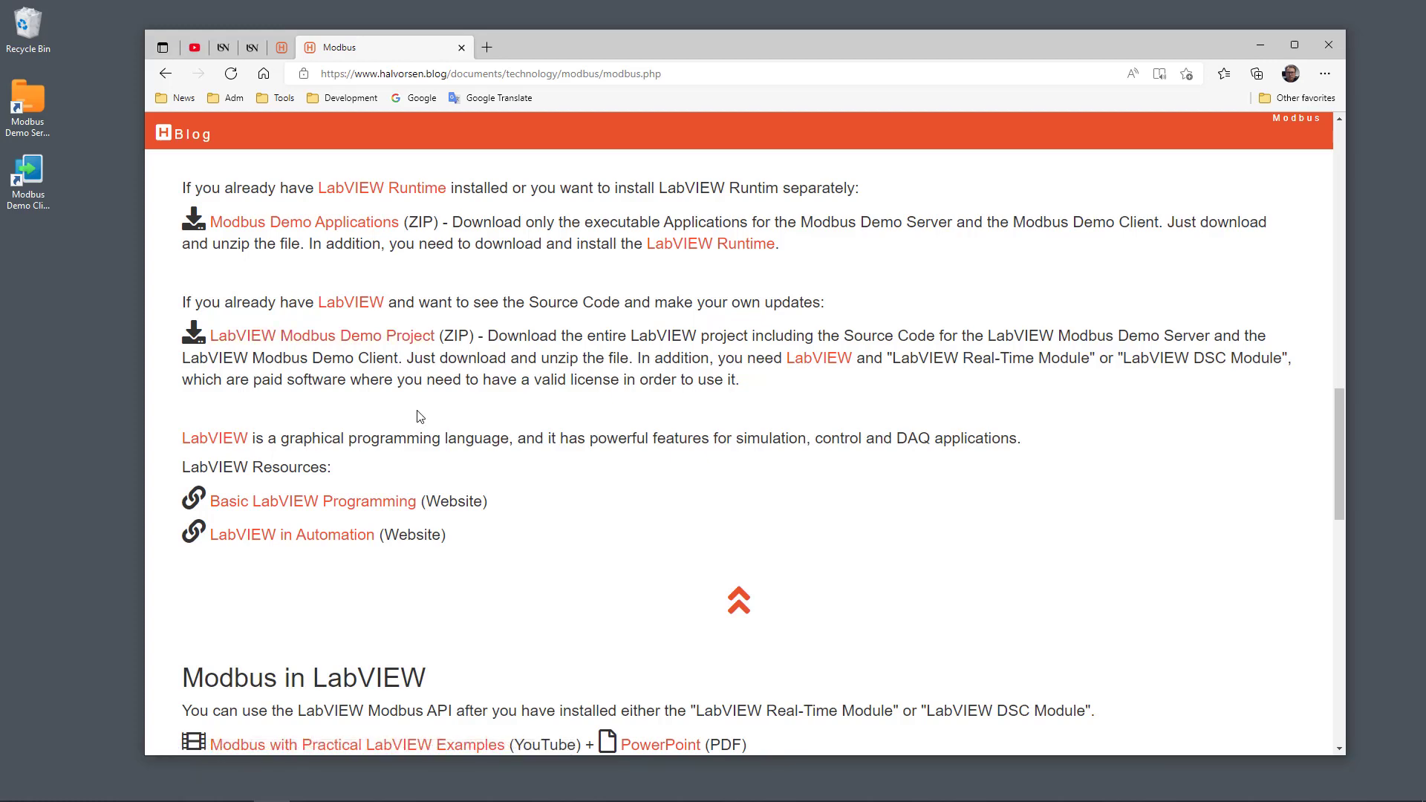
- Scroll the halvorsen.blog Modbus page up to the Modbus Demo Applications (ZIP) download links
scroll(417, 417, "up", 3)
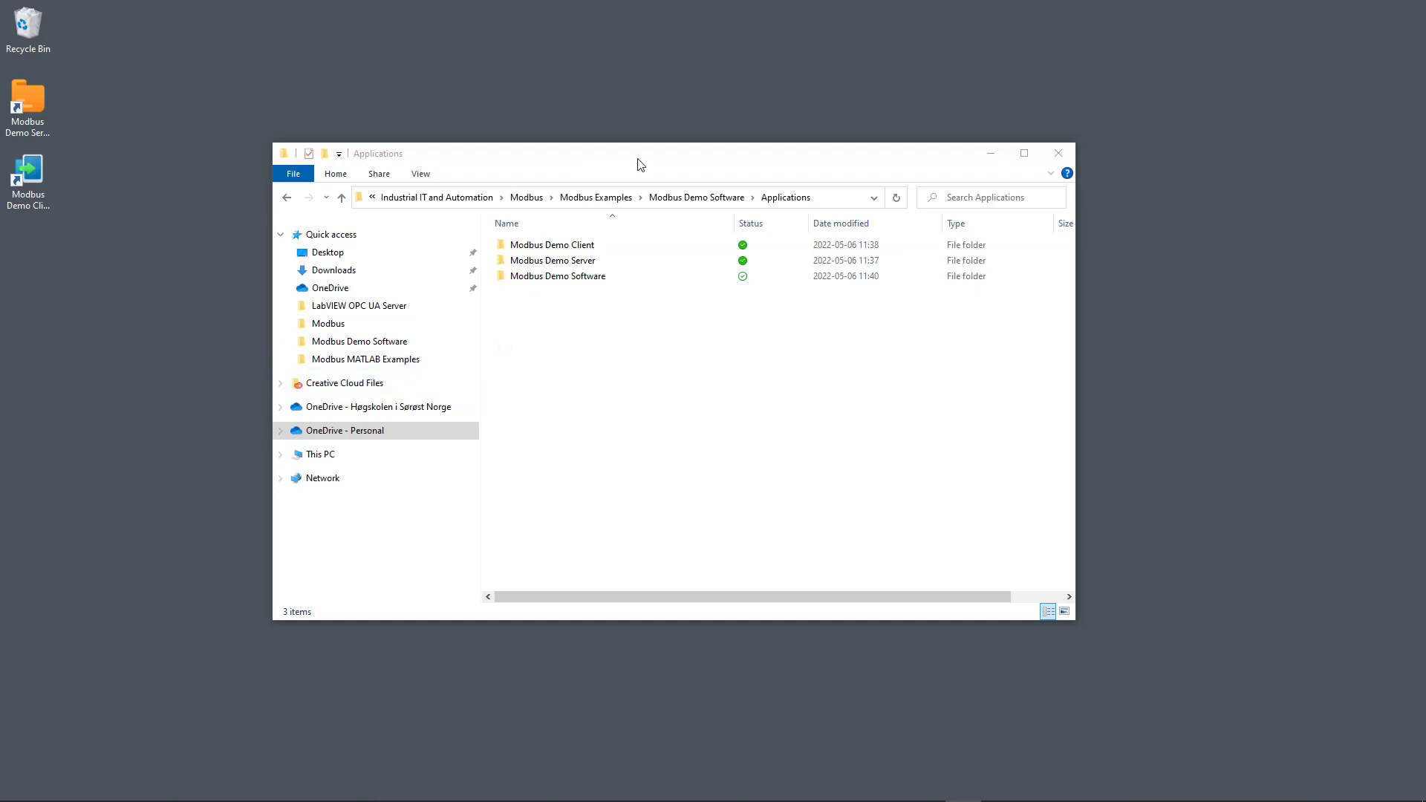
- Open the Modbus Demo Server folder and select Modbus Demo Server.exe
left_click_drag(640, 164, 648, 164)
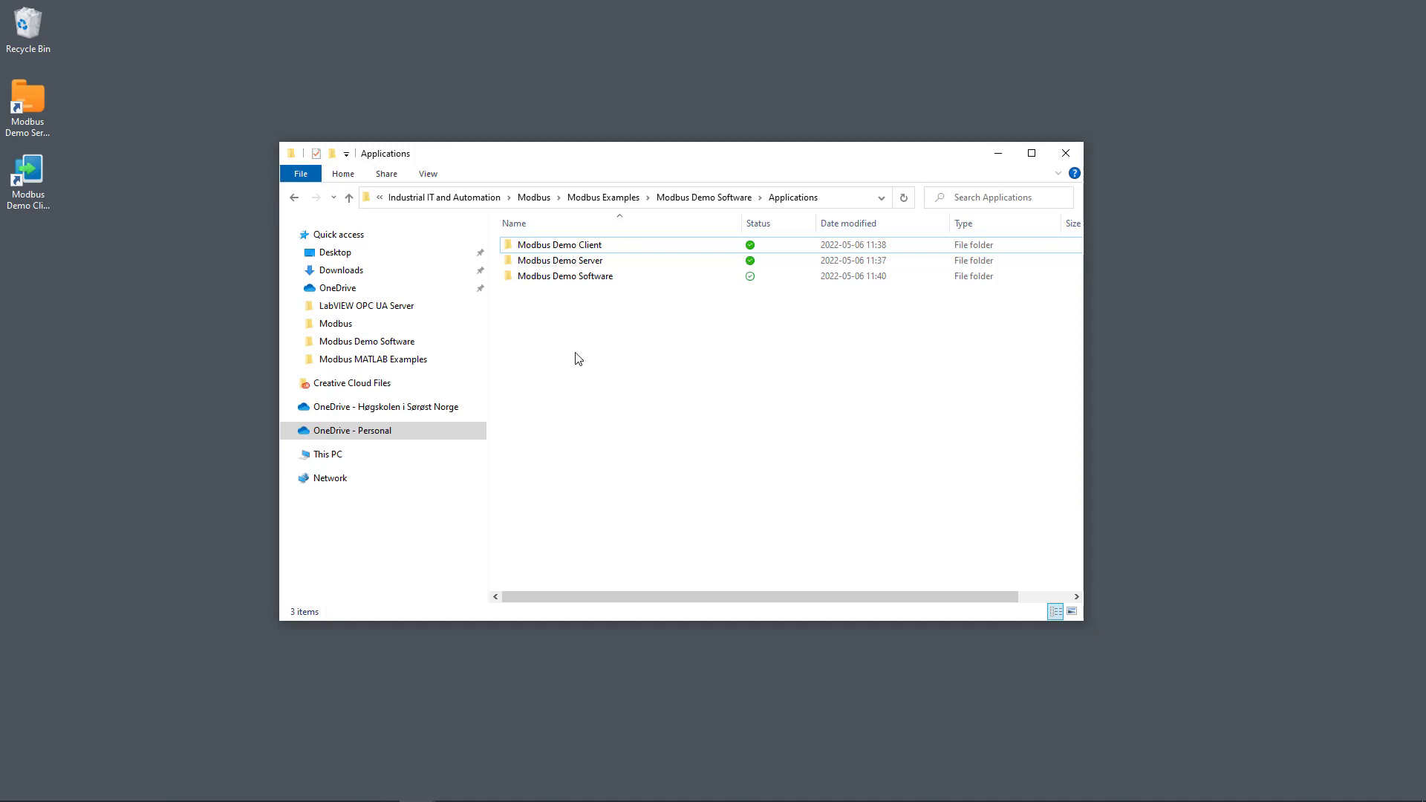
double_click(575, 266)
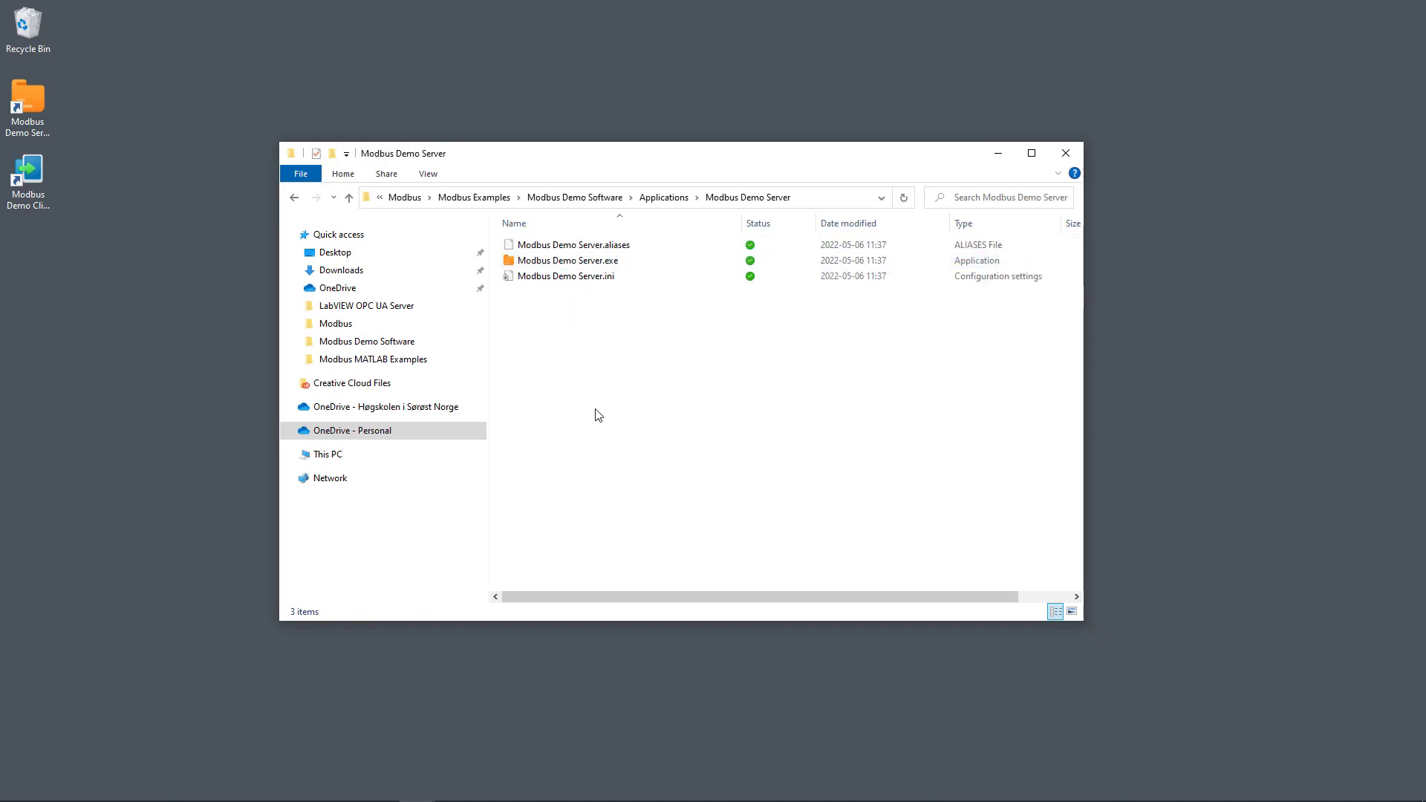
left_click(587, 267)
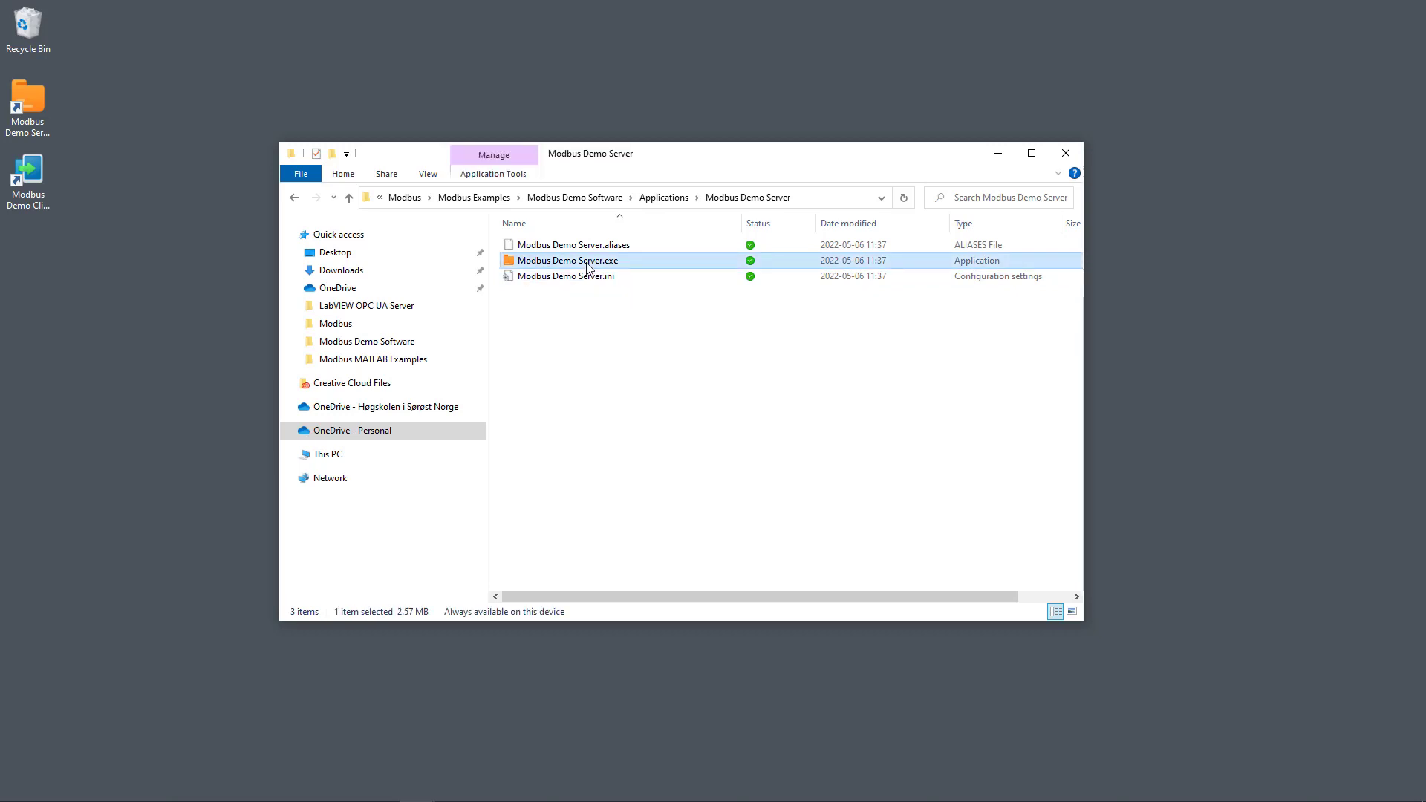
- Launch Modbus Demo Server and move its window toward the upper left of the desktop
double_click(587, 267)
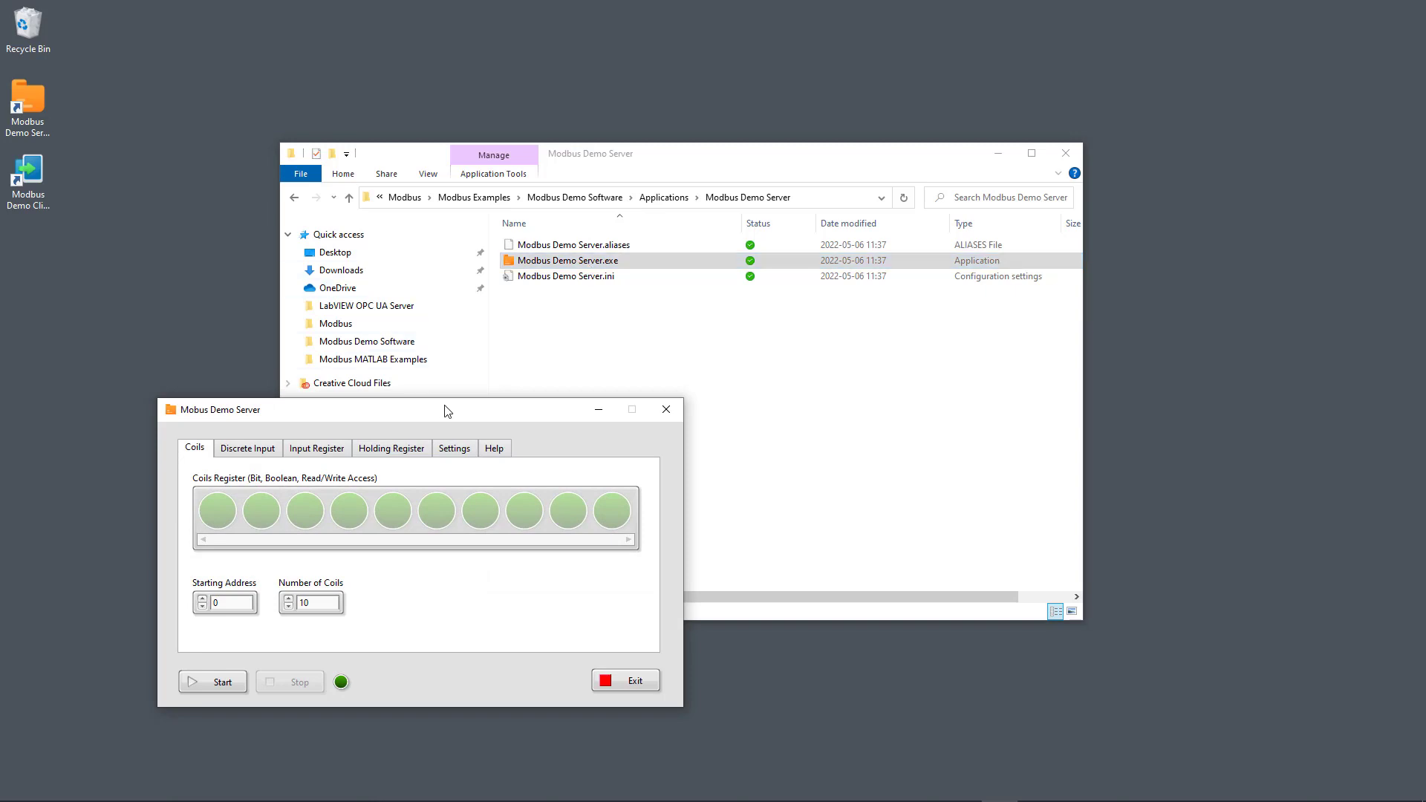
left_click_drag(446, 319, 418, 100)
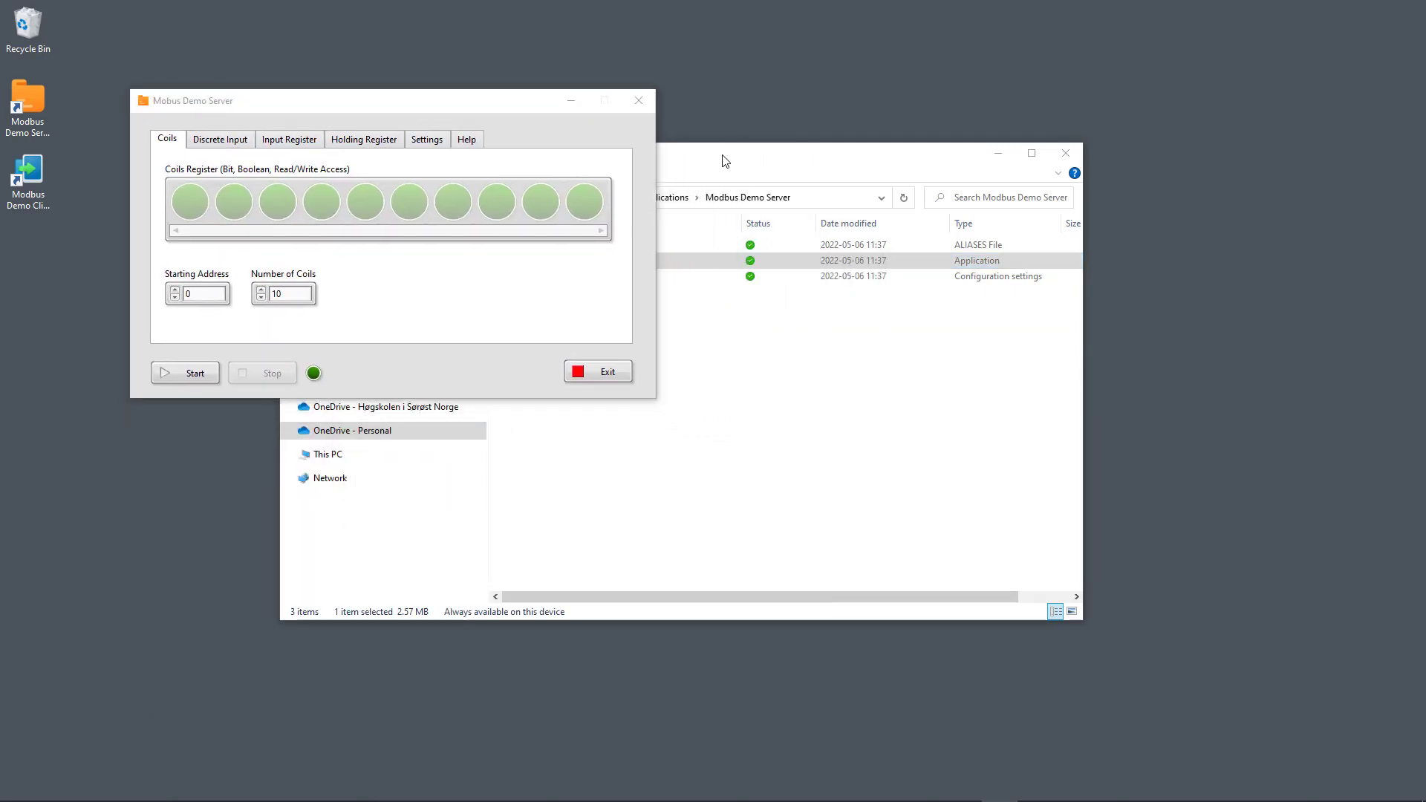
left_click_drag(723, 159, 887, 228)
- Launch Modbus Demo Client from its folder and arrange it beside the server window
left_click(852, 269)
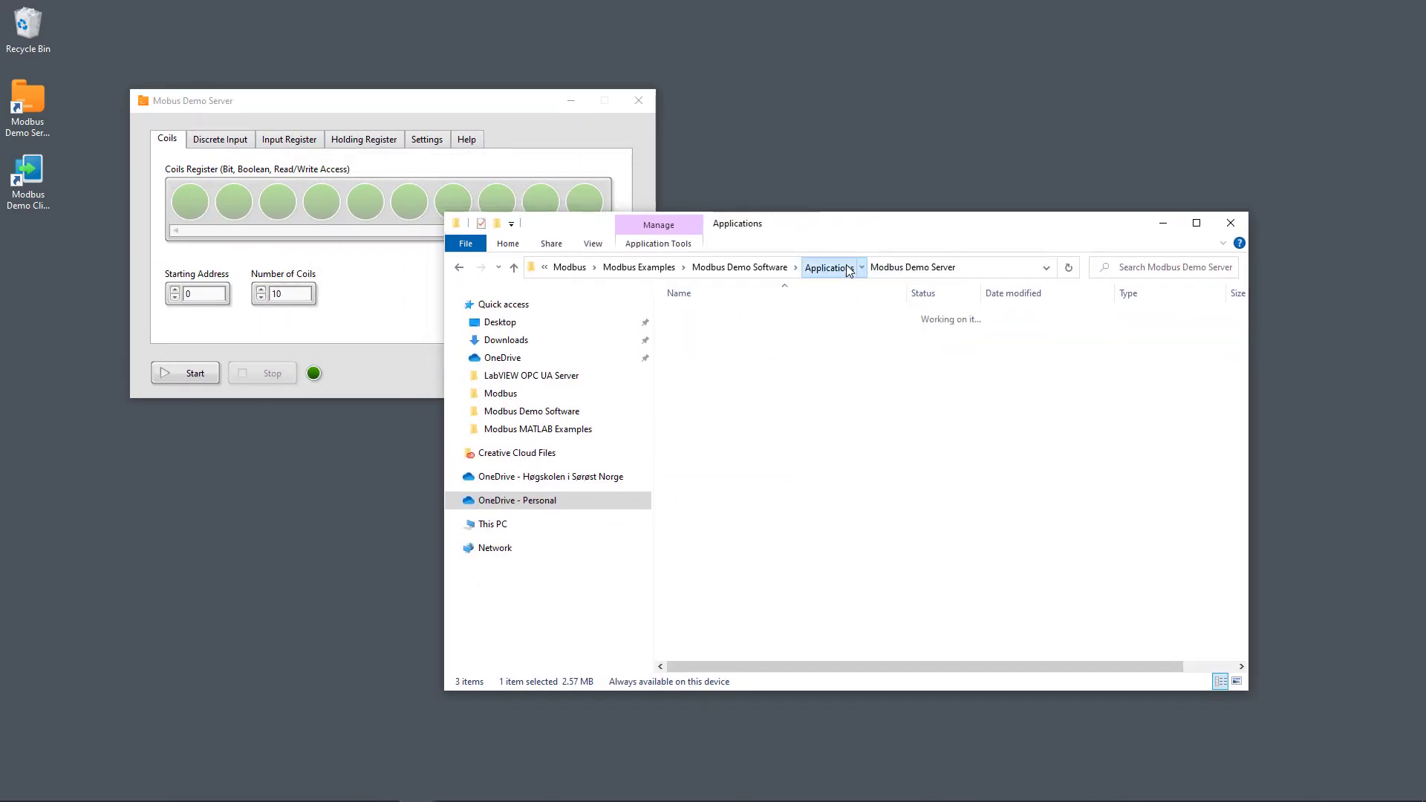
double_click(742, 315)
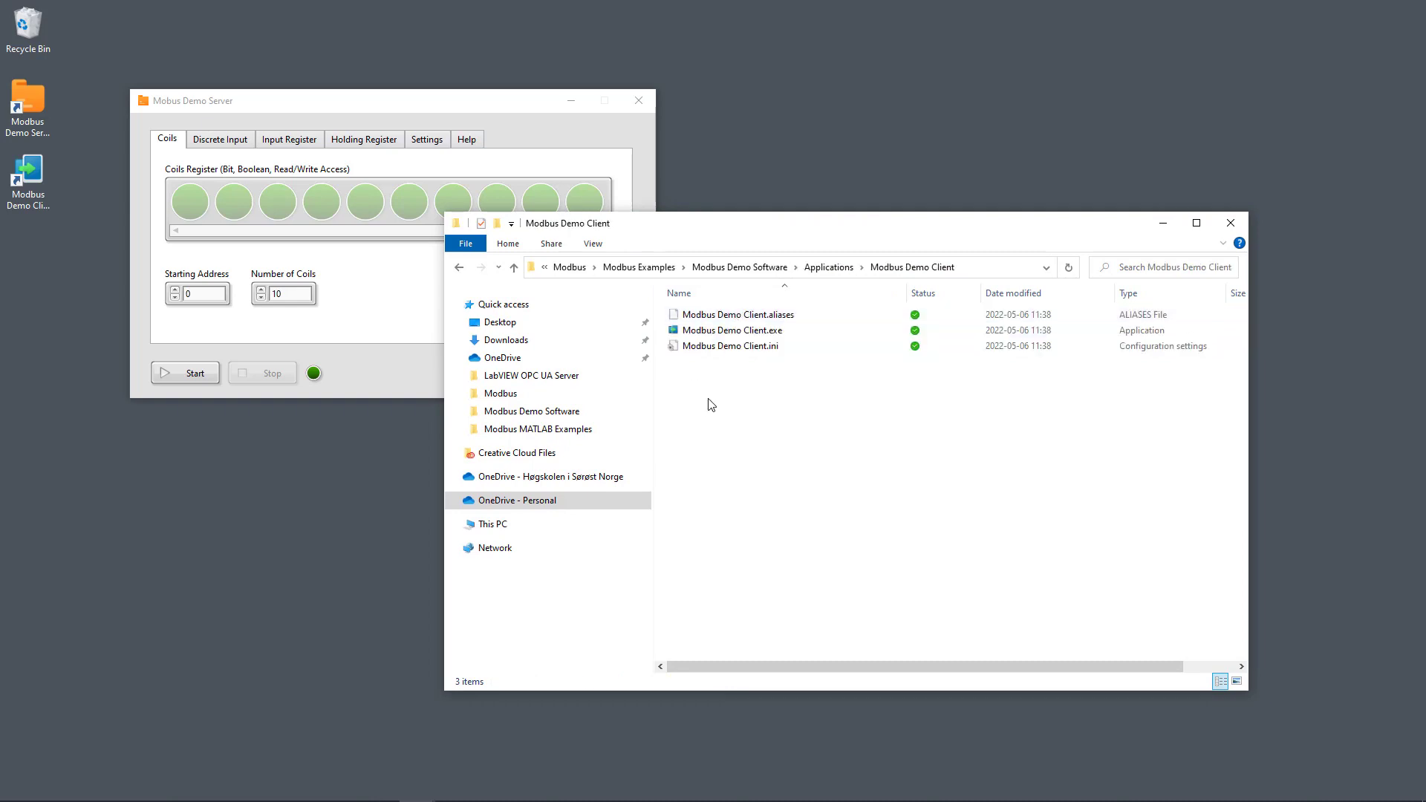
left_click(738, 335)
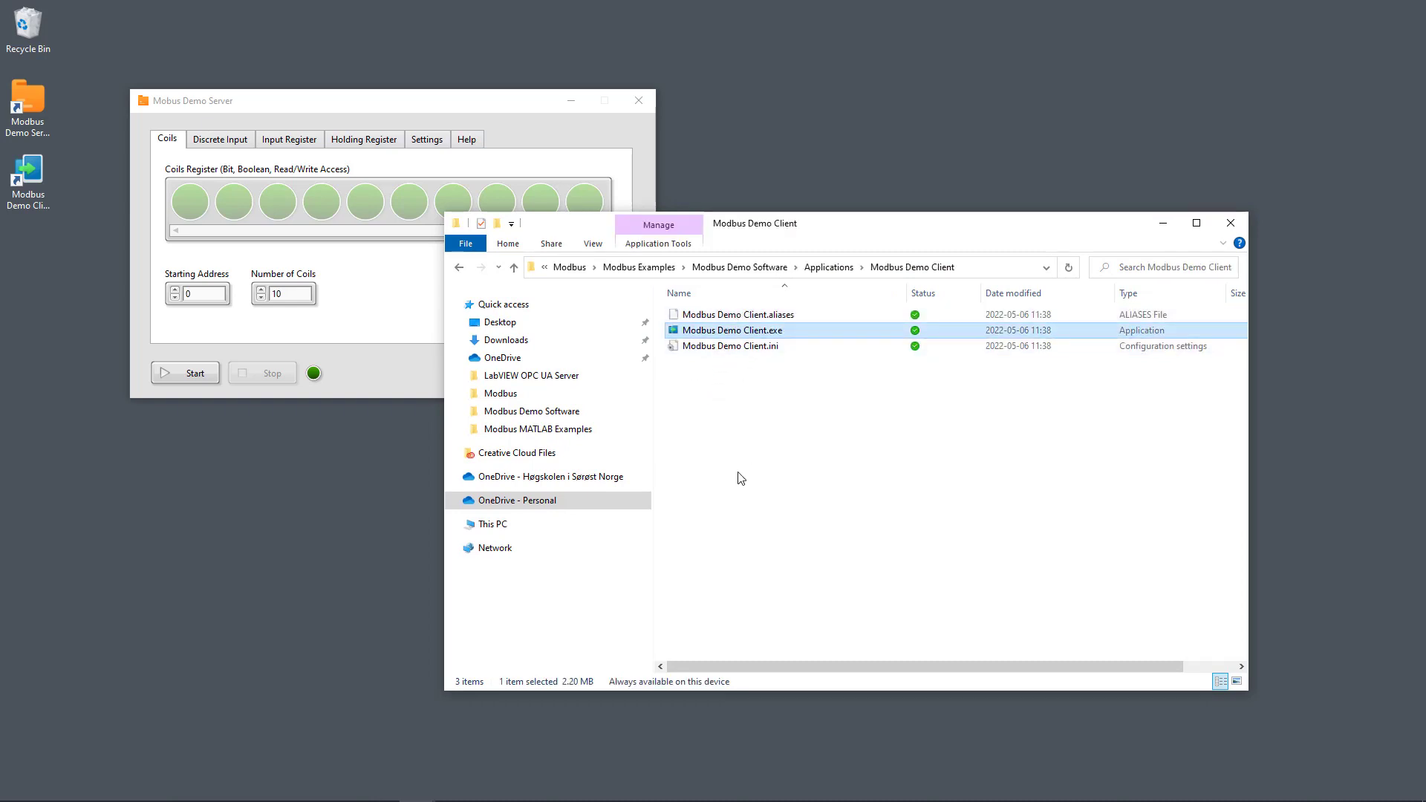
left_click(1168, 231)
left_click_drag(1116, 240, 1084, 217)
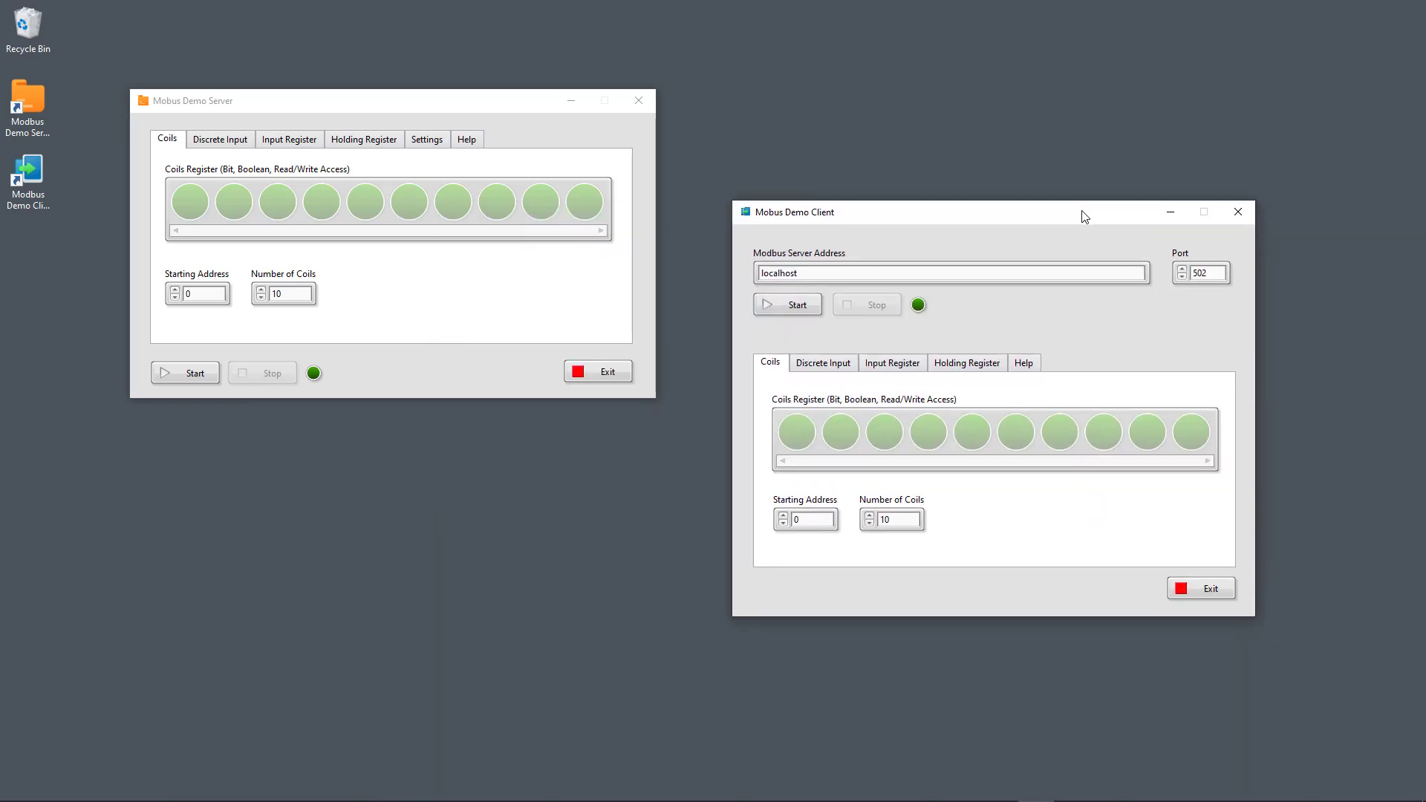
left_click_drag(507, 101, 476, 81)
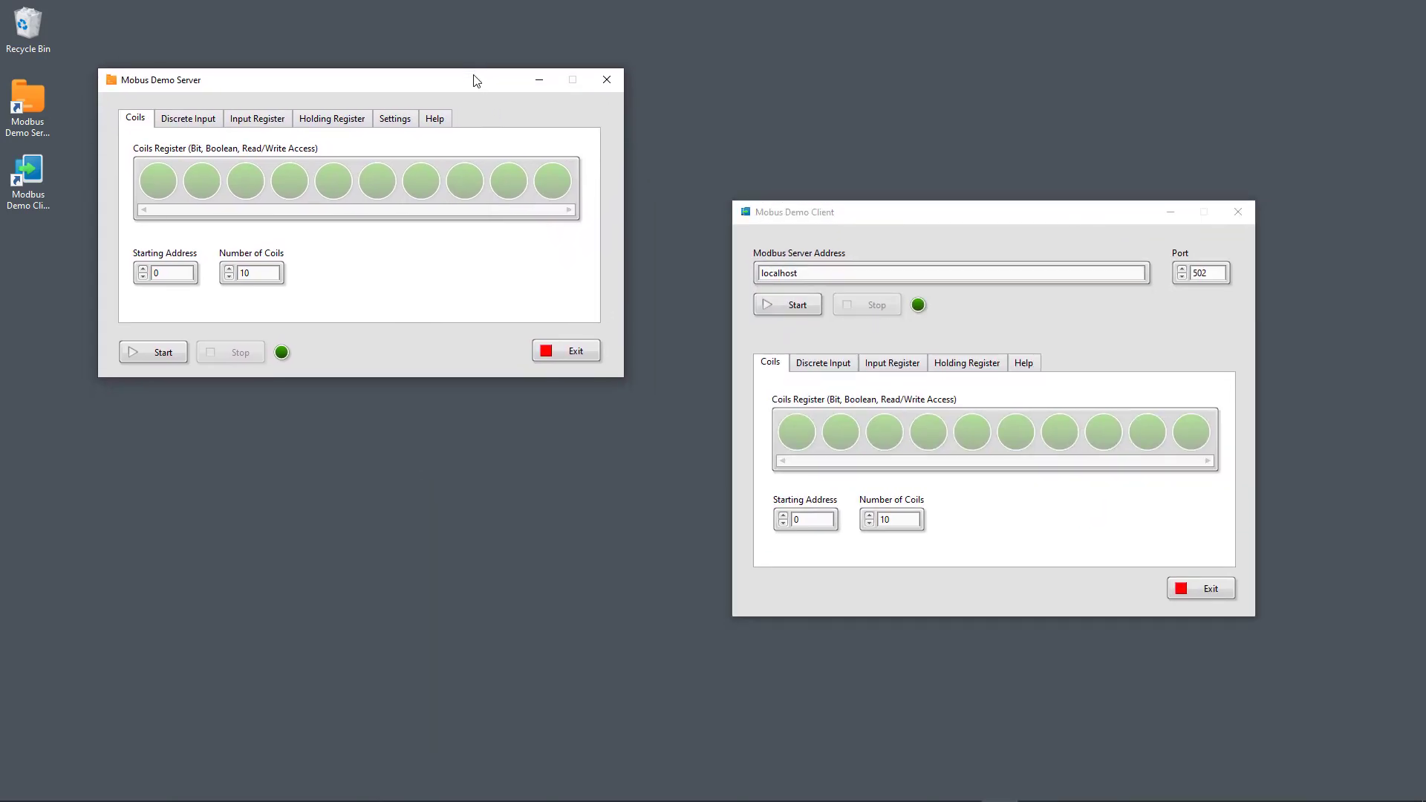
left_click(867, 213)
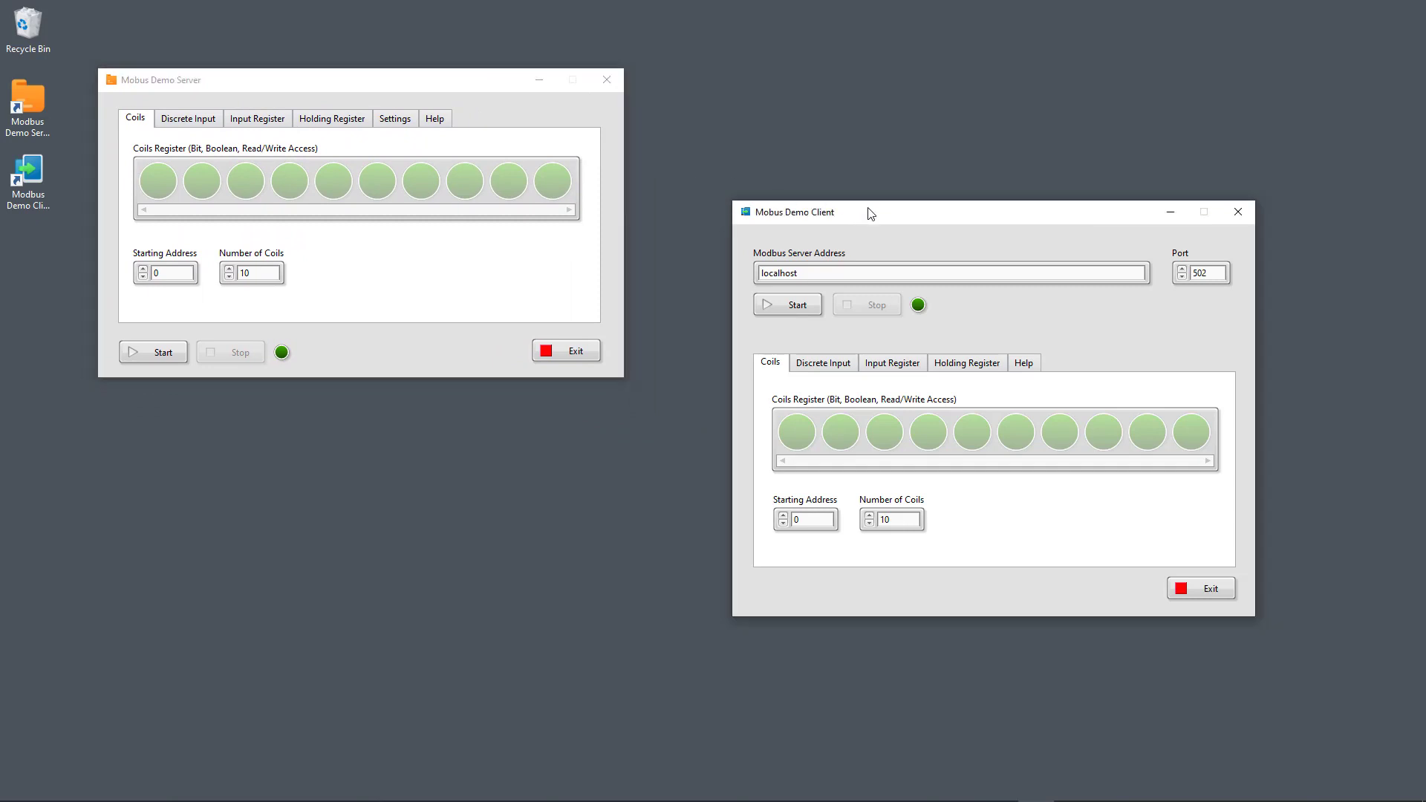
left_click(400, 93)
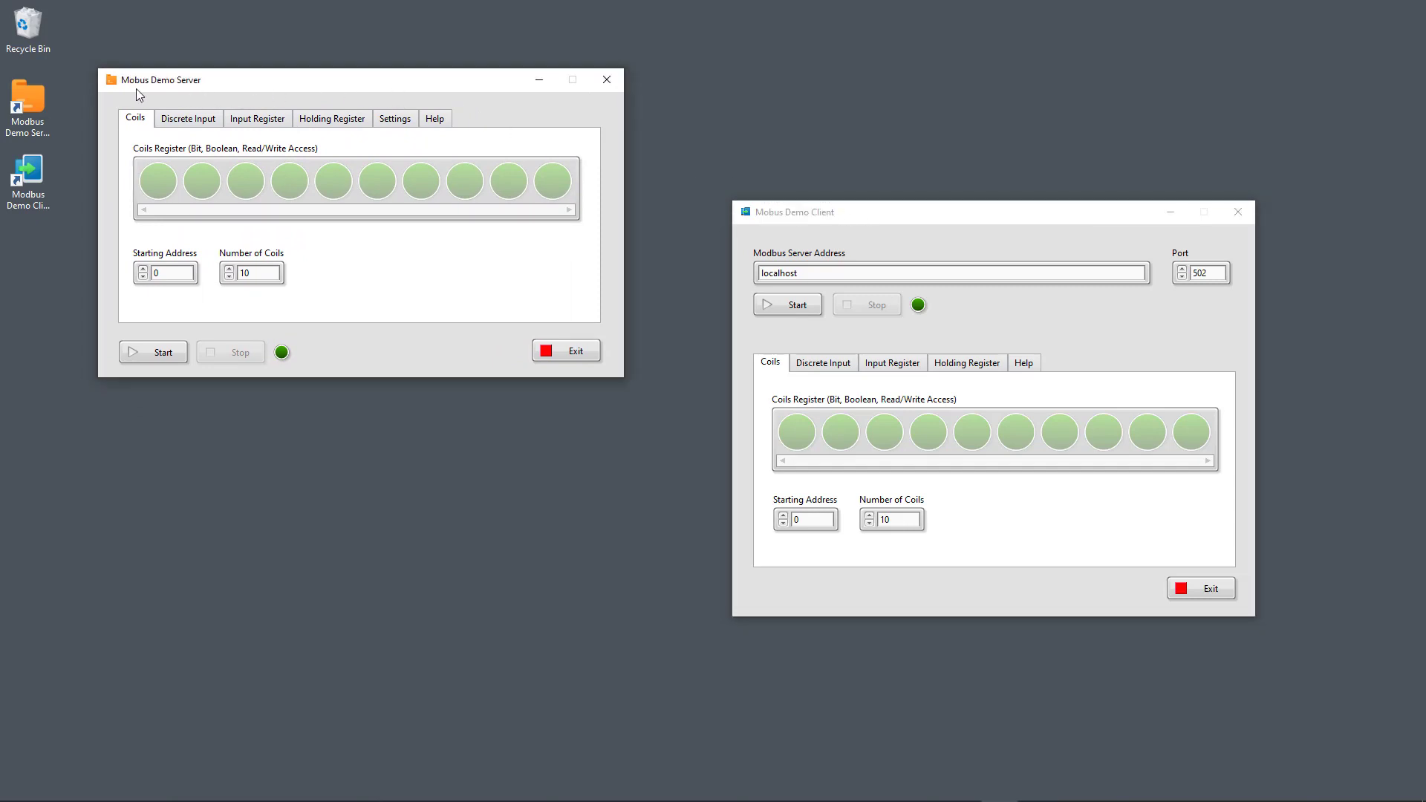
- Start the server on port 502, review its Discrete Input, Input Register, Holding Register and Settings tabs, then return to Coils
left_click(164, 355)
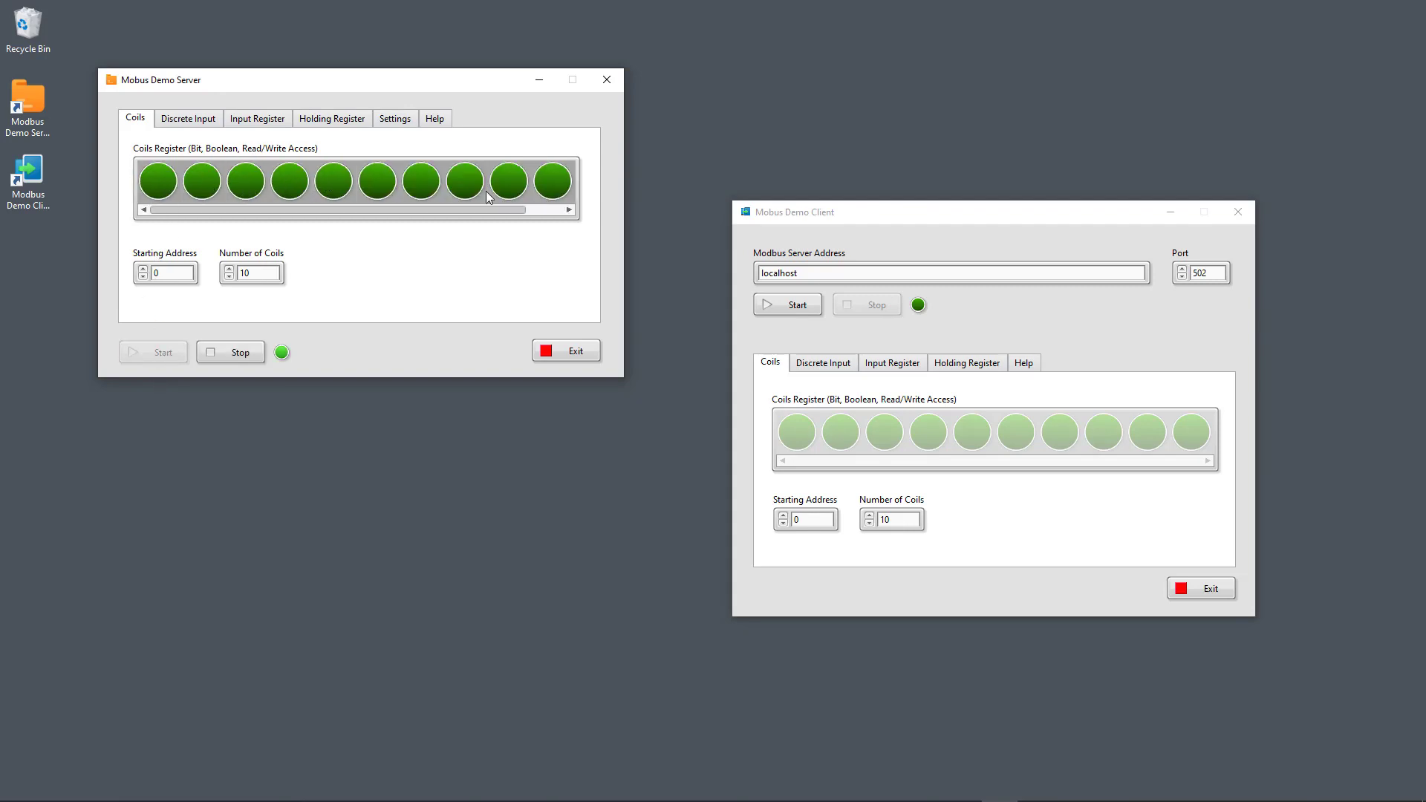
left_click(198, 119)
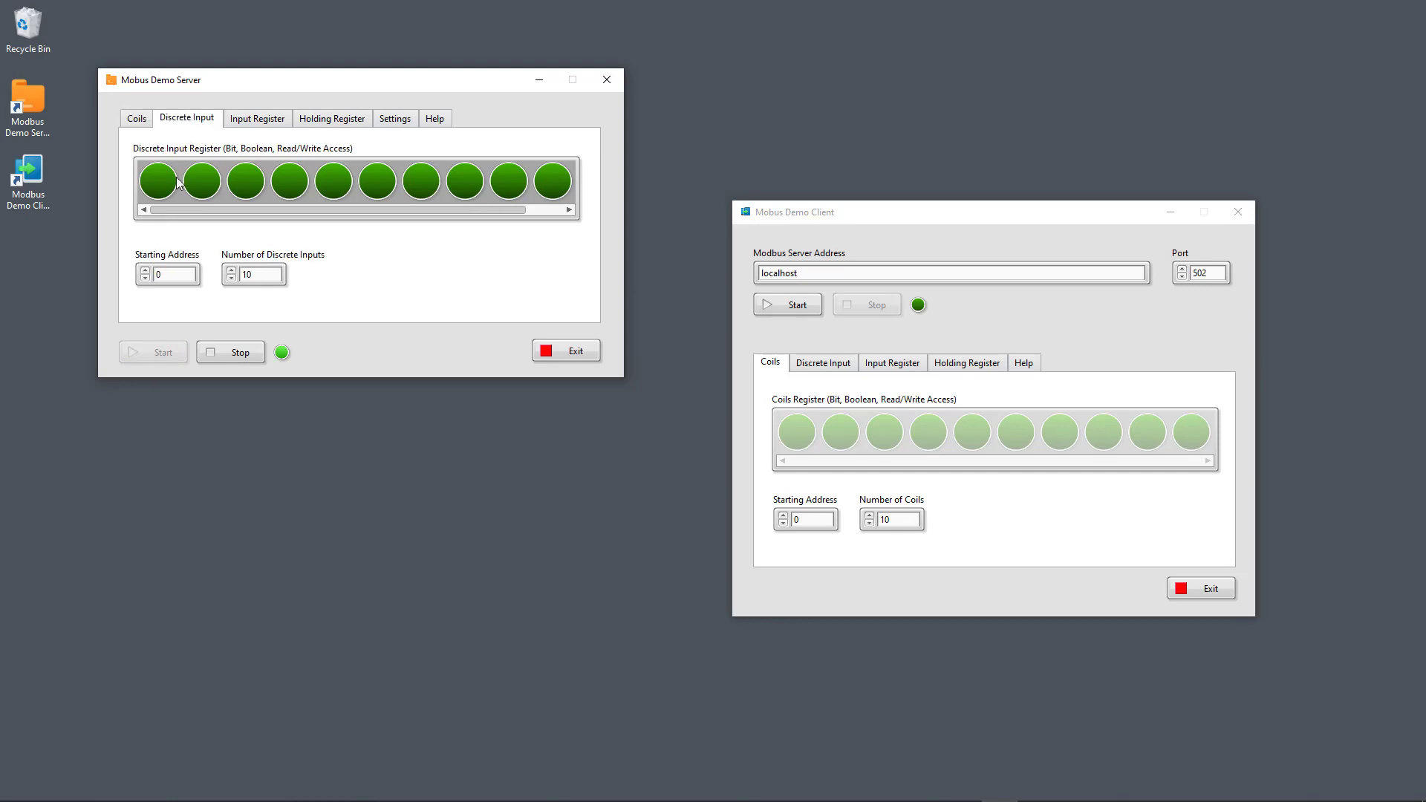
left_click(268, 123)
left_click(336, 124)
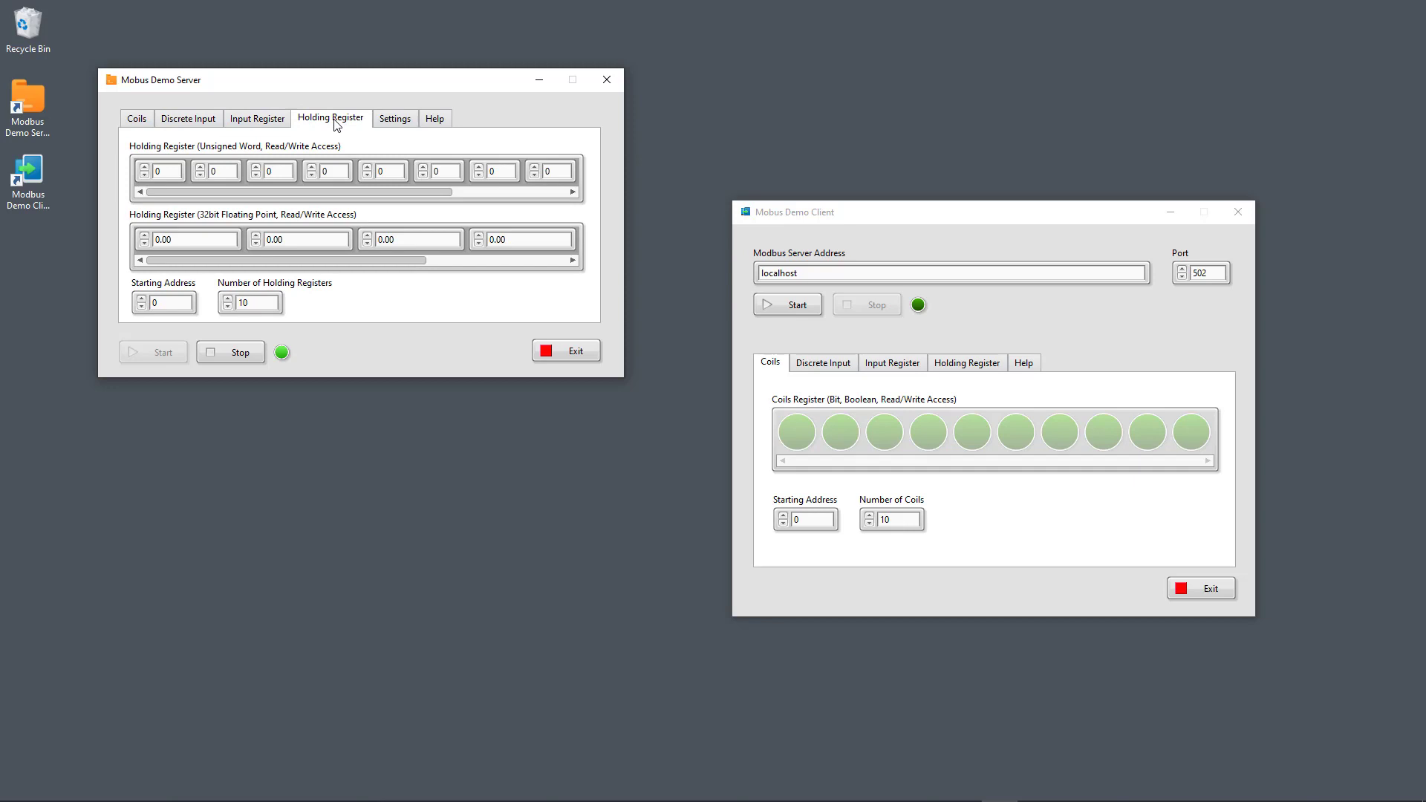
left_click(394, 125)
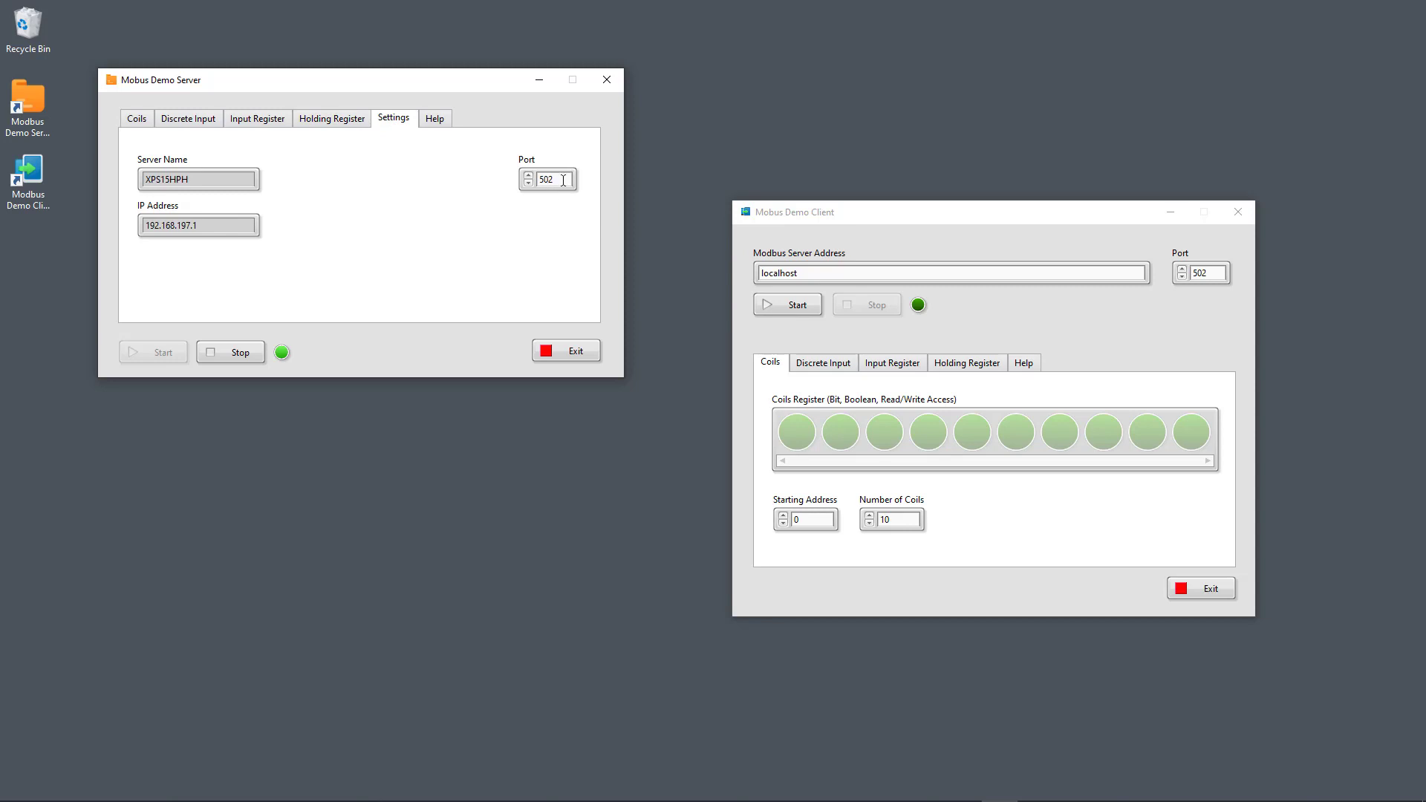
left_click(135, 121)
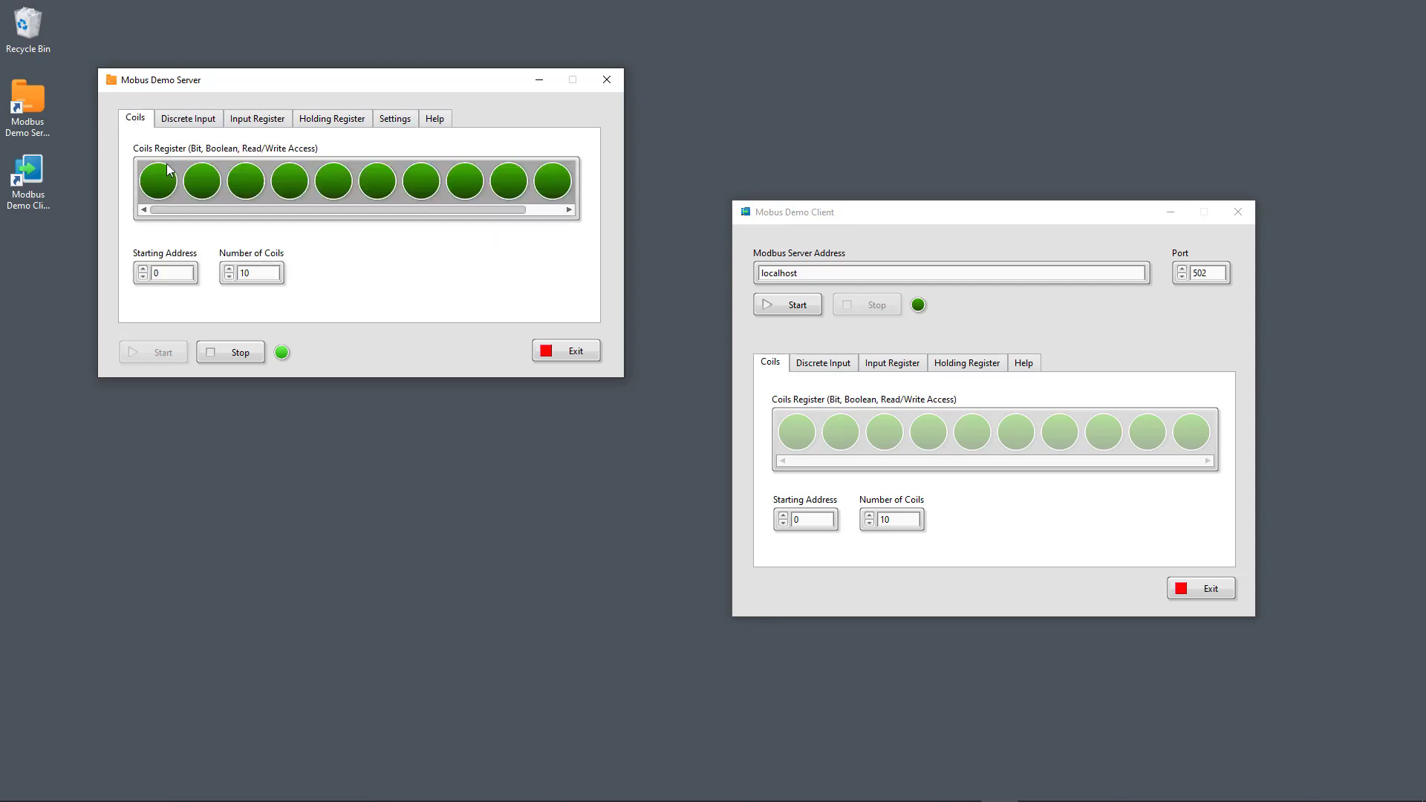
left_click_drag(350, 91, 328, 66)
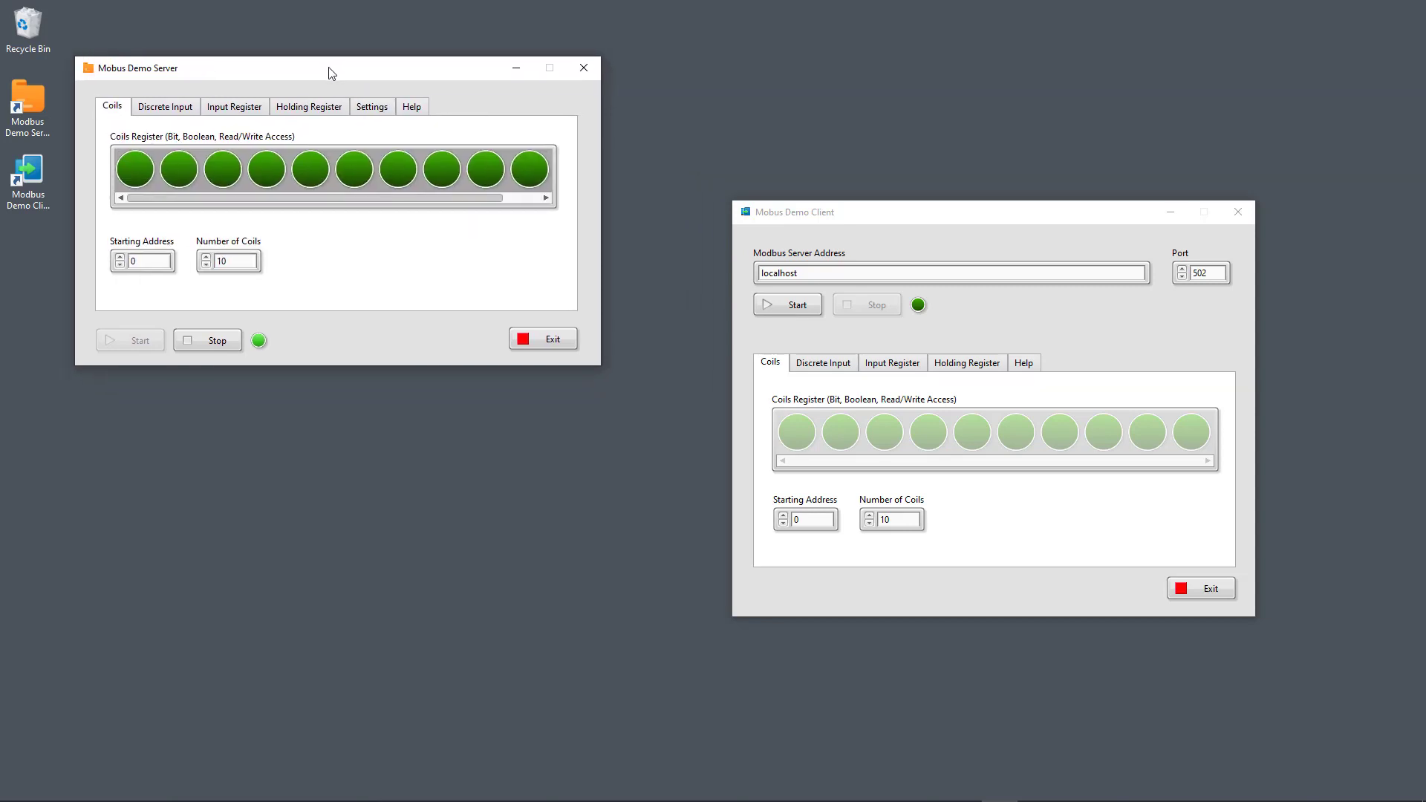
left_click(853, 214)
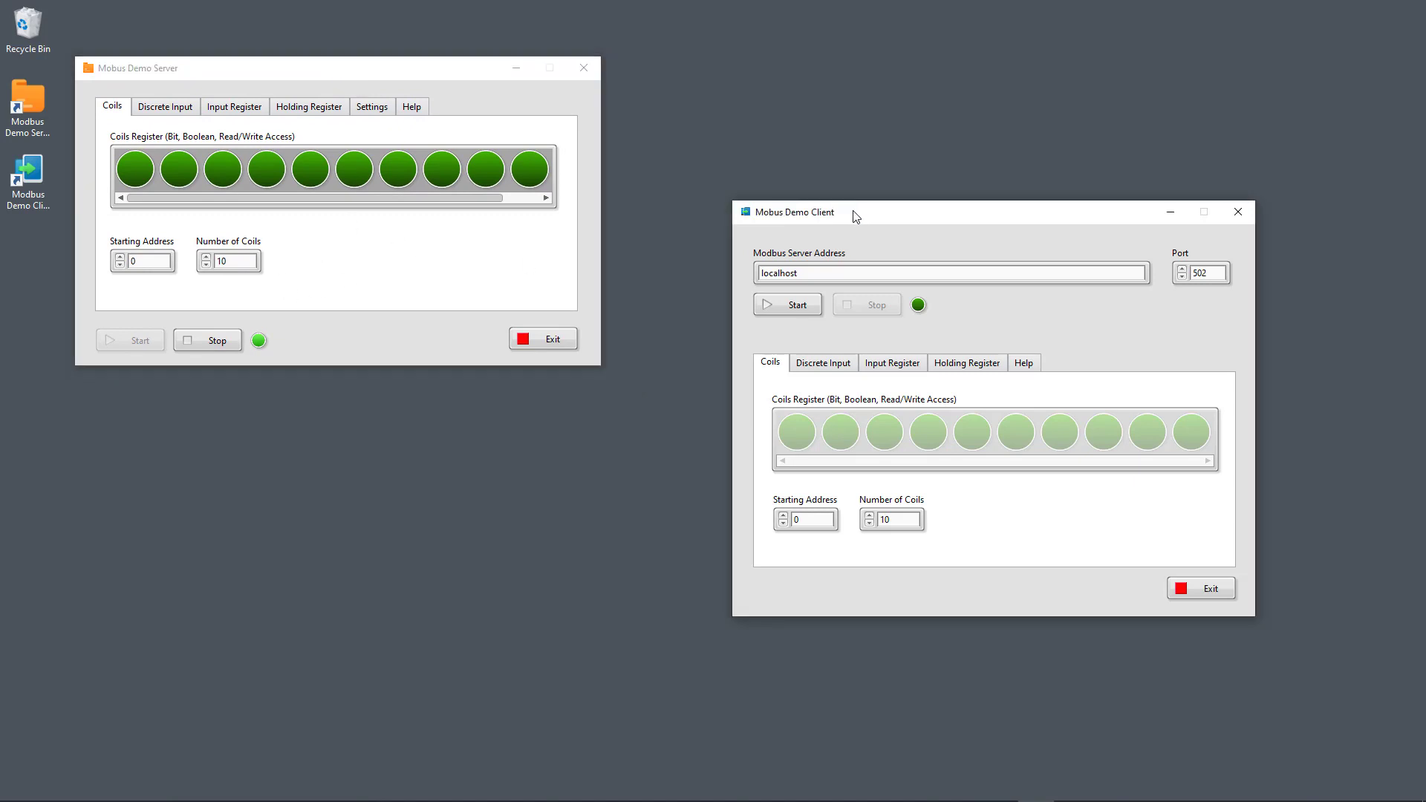
left_click_drag(854, 215, 845, 169)
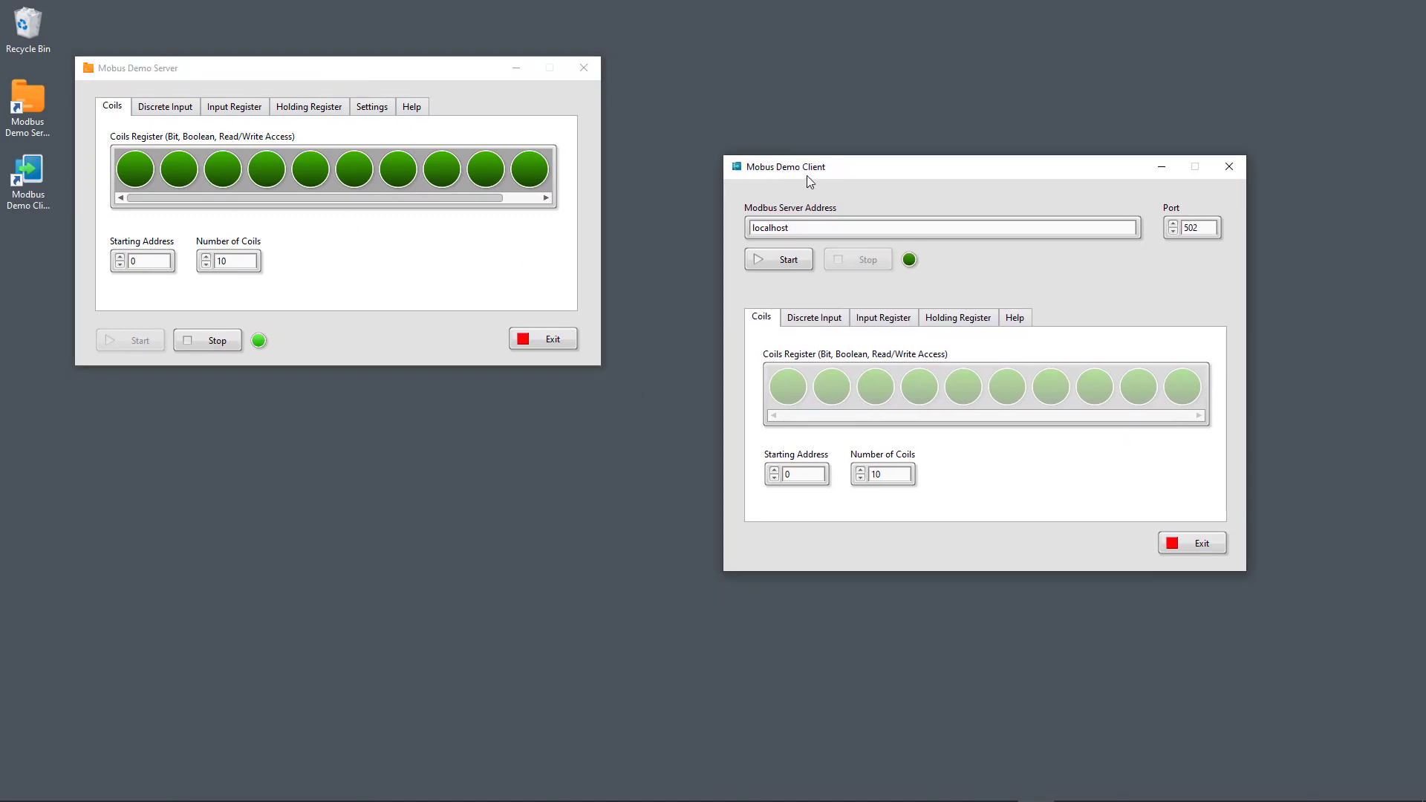
double_click(804, 230)
left_click(813, 227)
double_click(809, 229)
left_click_drag(824, 166, 852, 181)
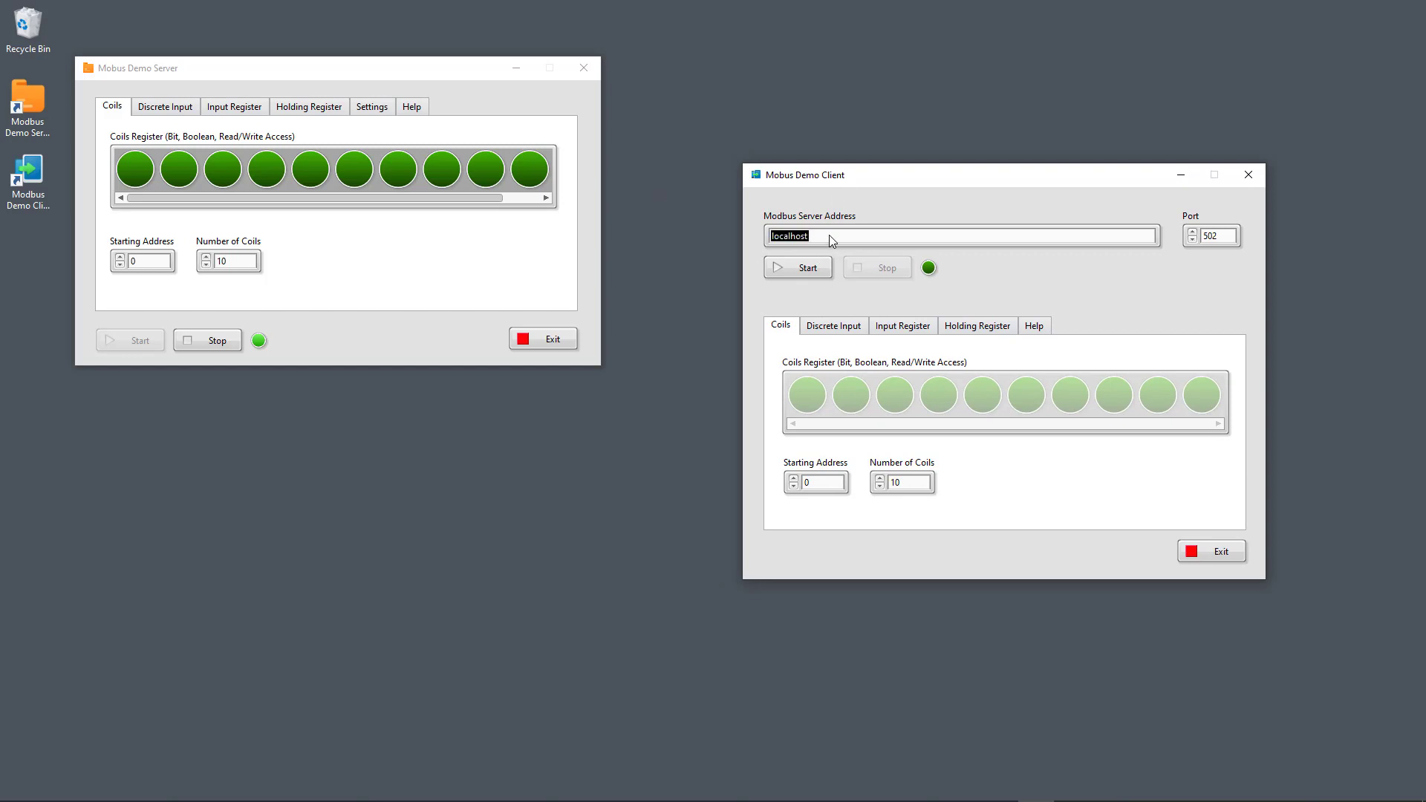
left_click(826, 279)
left_click(373, 109)
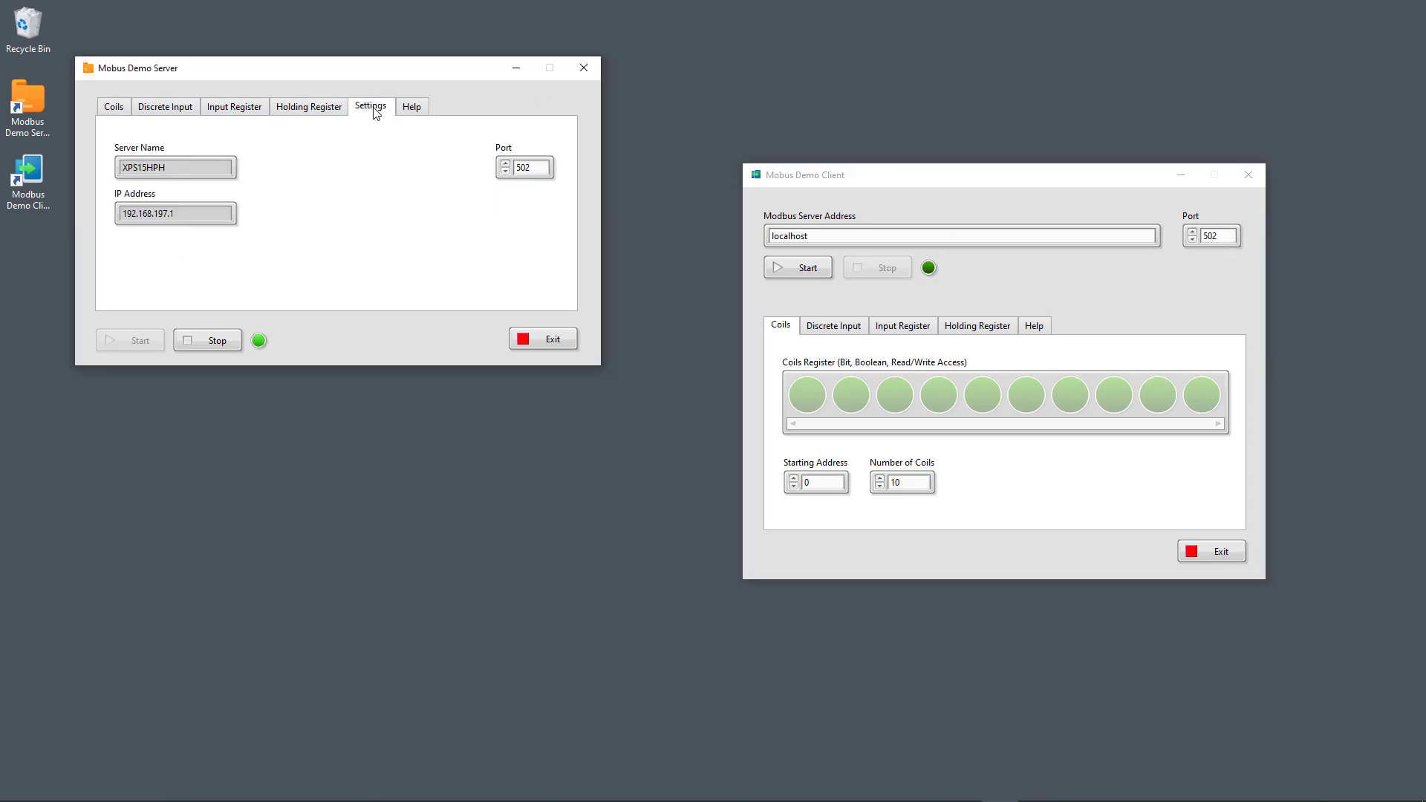
double_click(533, 164)
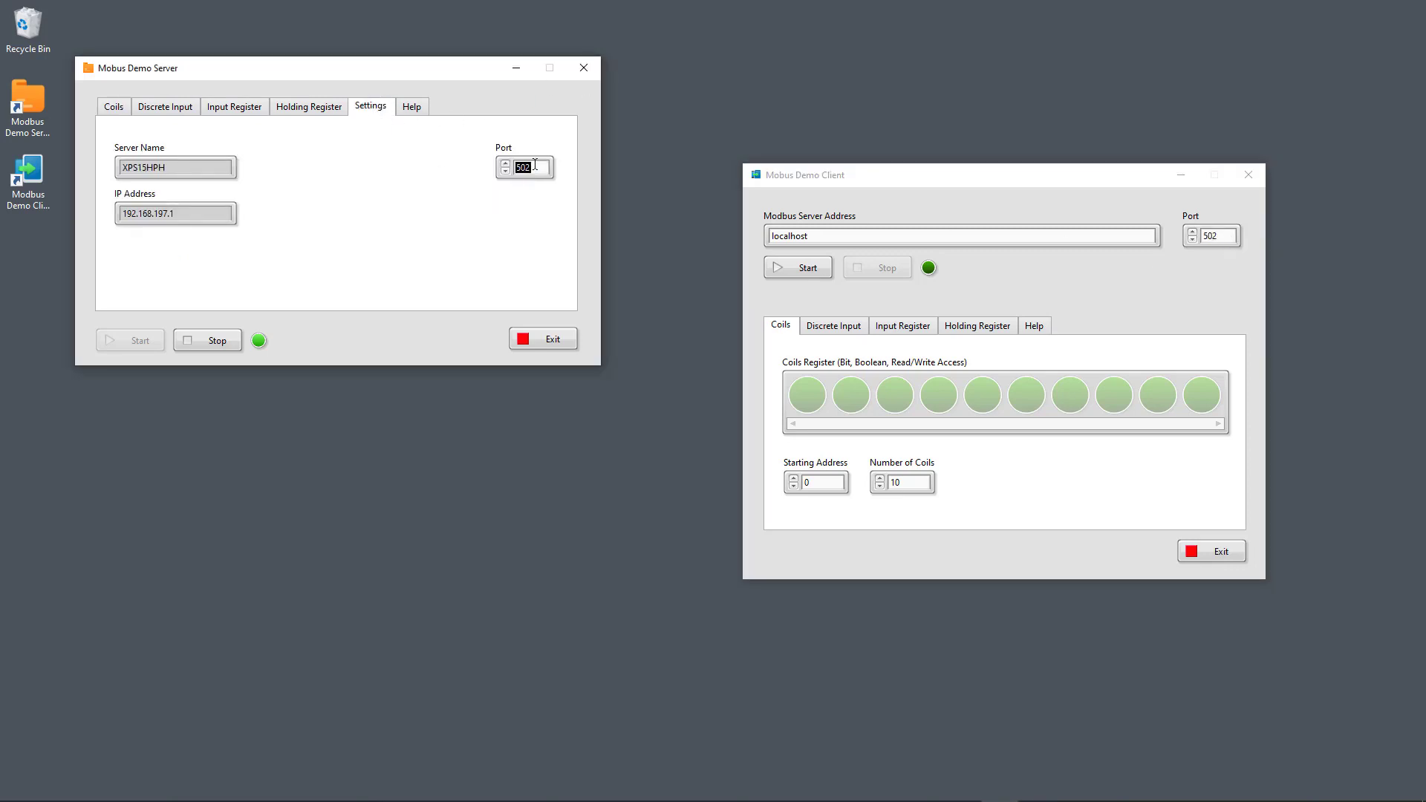
left_click(111, 108)
left_click(769, 291)
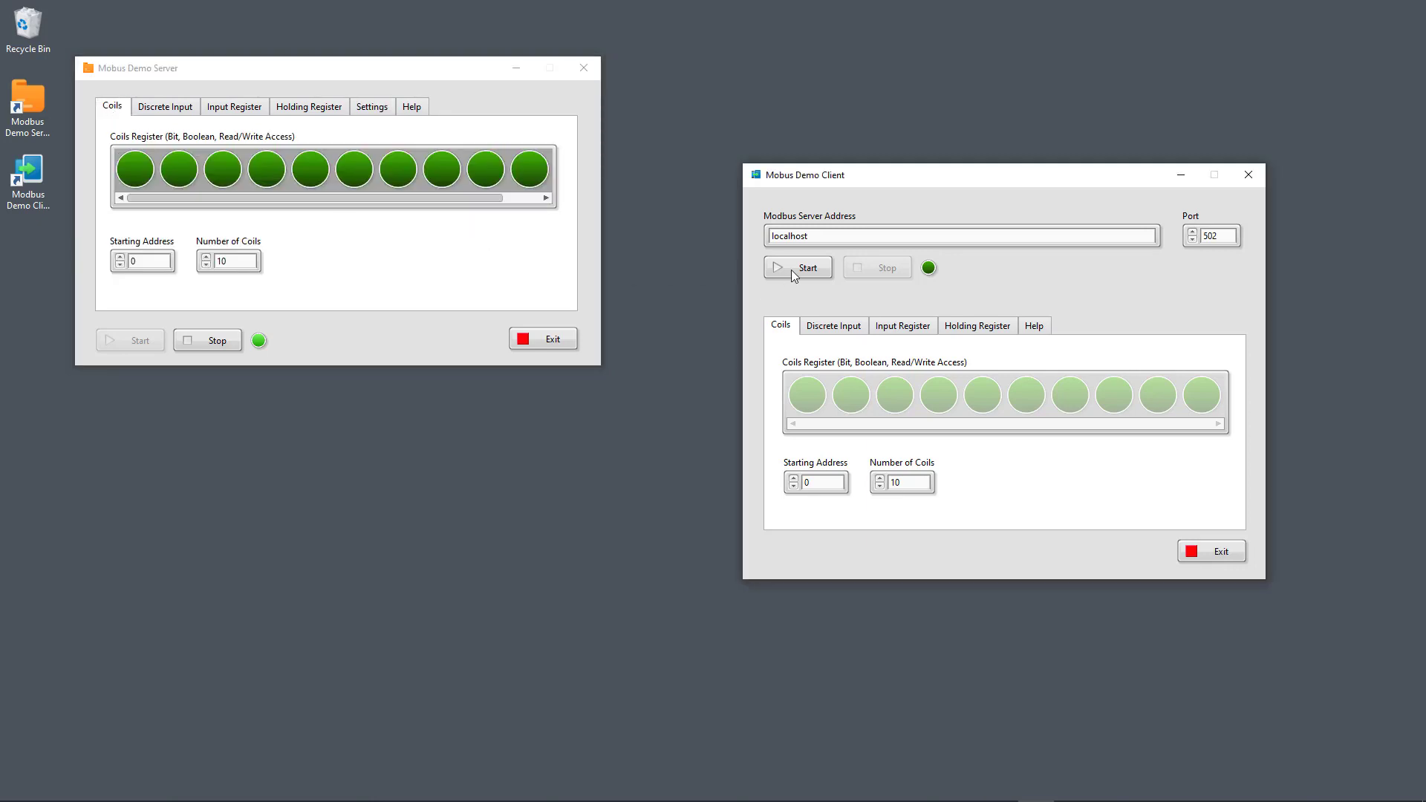
- Connect the client to localhost:502 and switch on its first coil
left_click(795, 269)
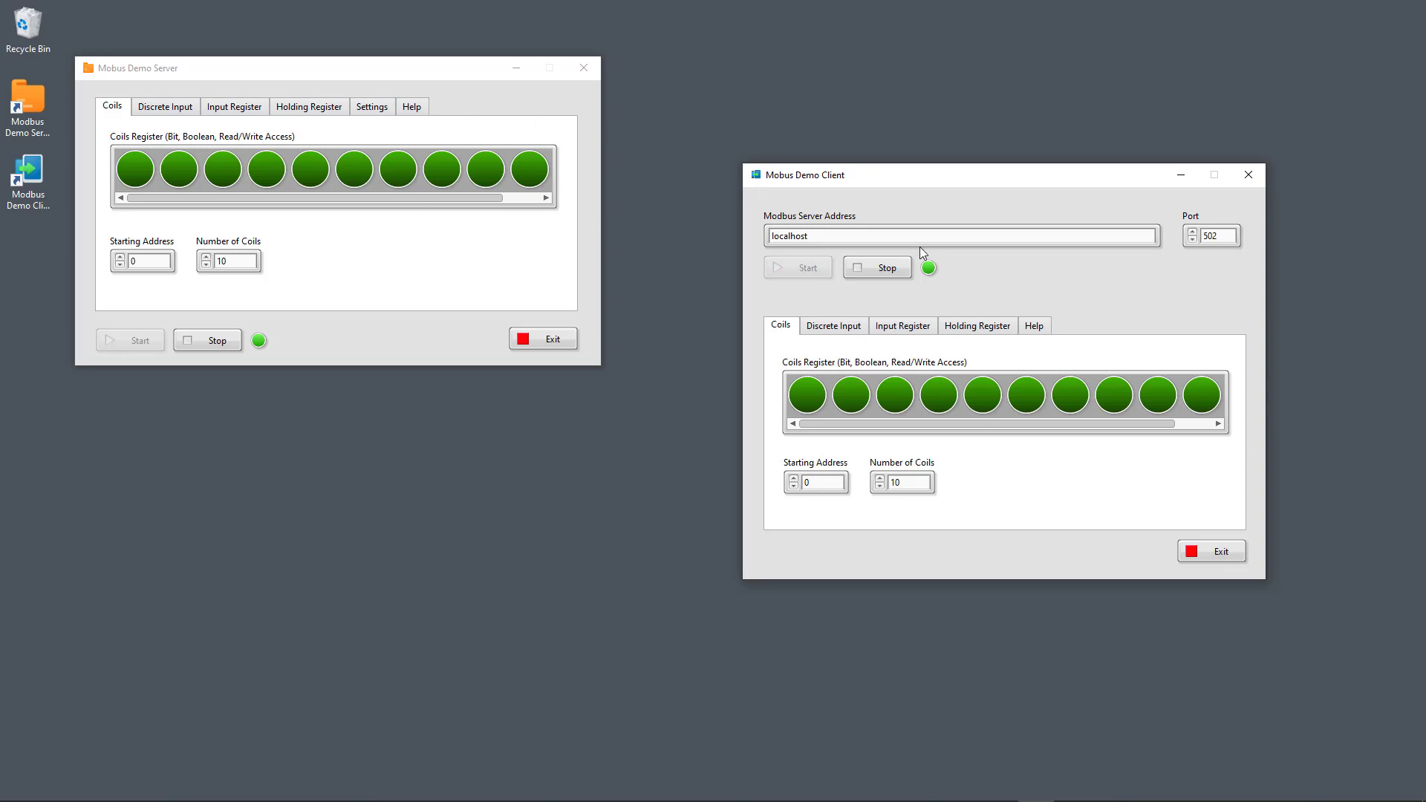
left_click(813, 403)
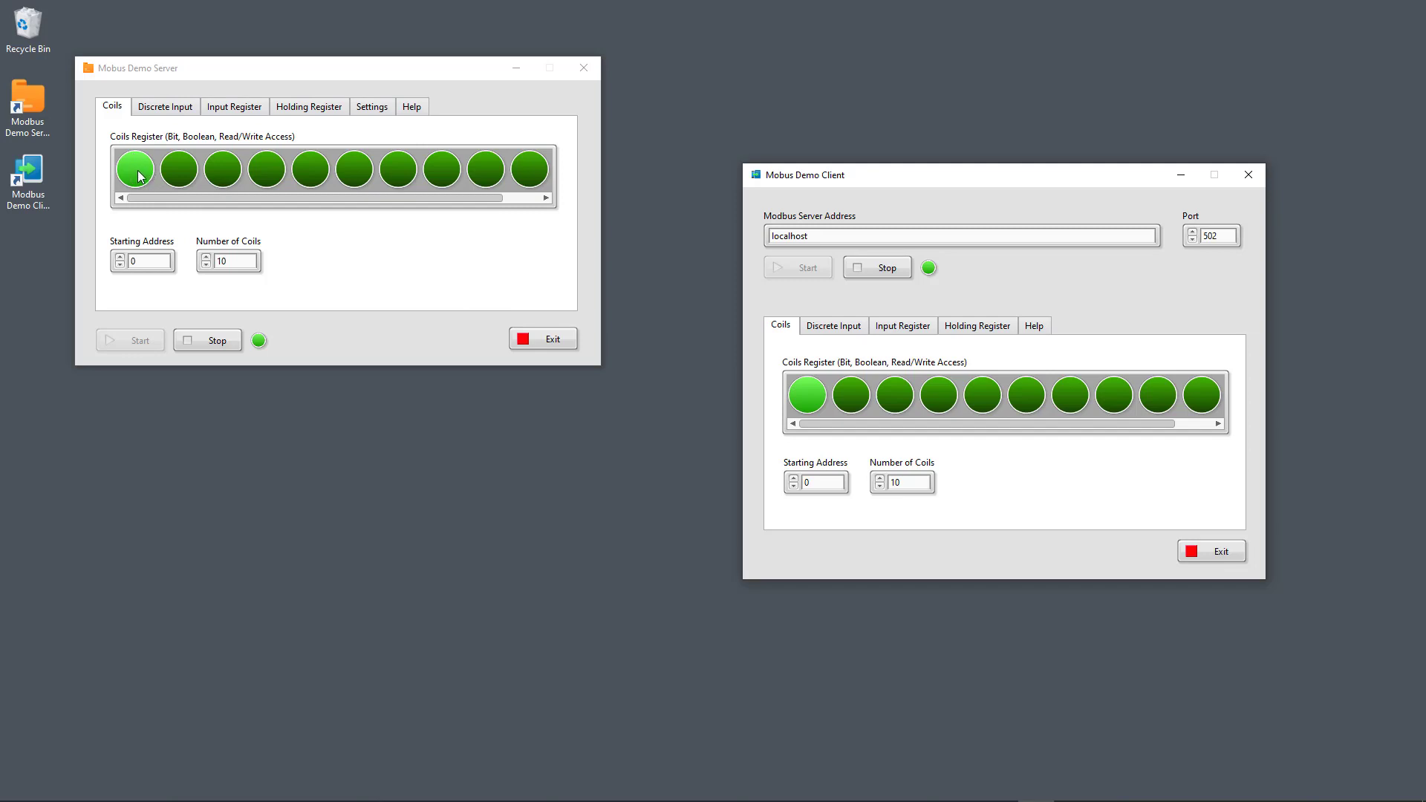
- On the server, switch coil 1 off and coils 3, 6 and 9 on
mouse_move(236, 74)
left_mouse_down()
mouse_move(280, 77)
mouse_move(248, 64)
left_mouse_up()
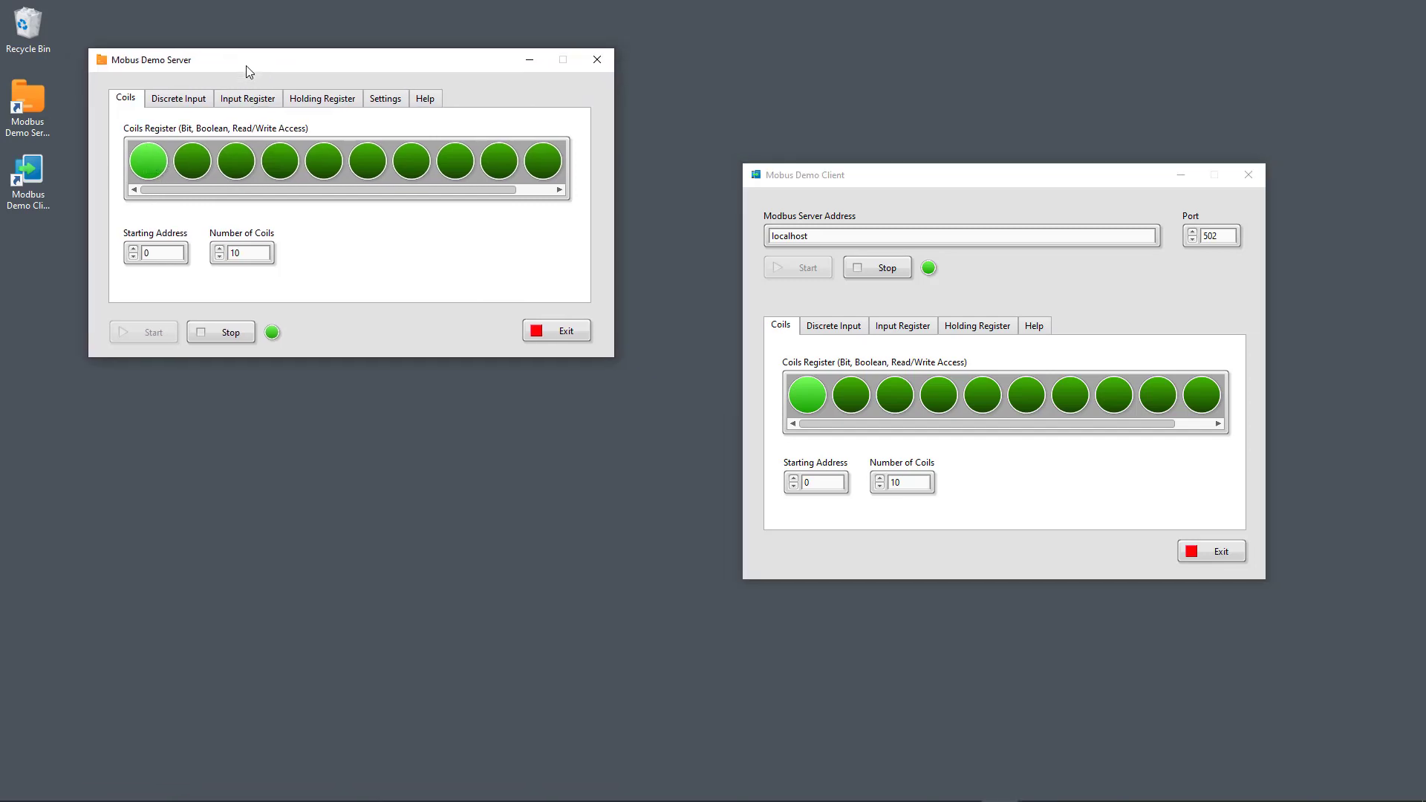
left_click(152, 164)
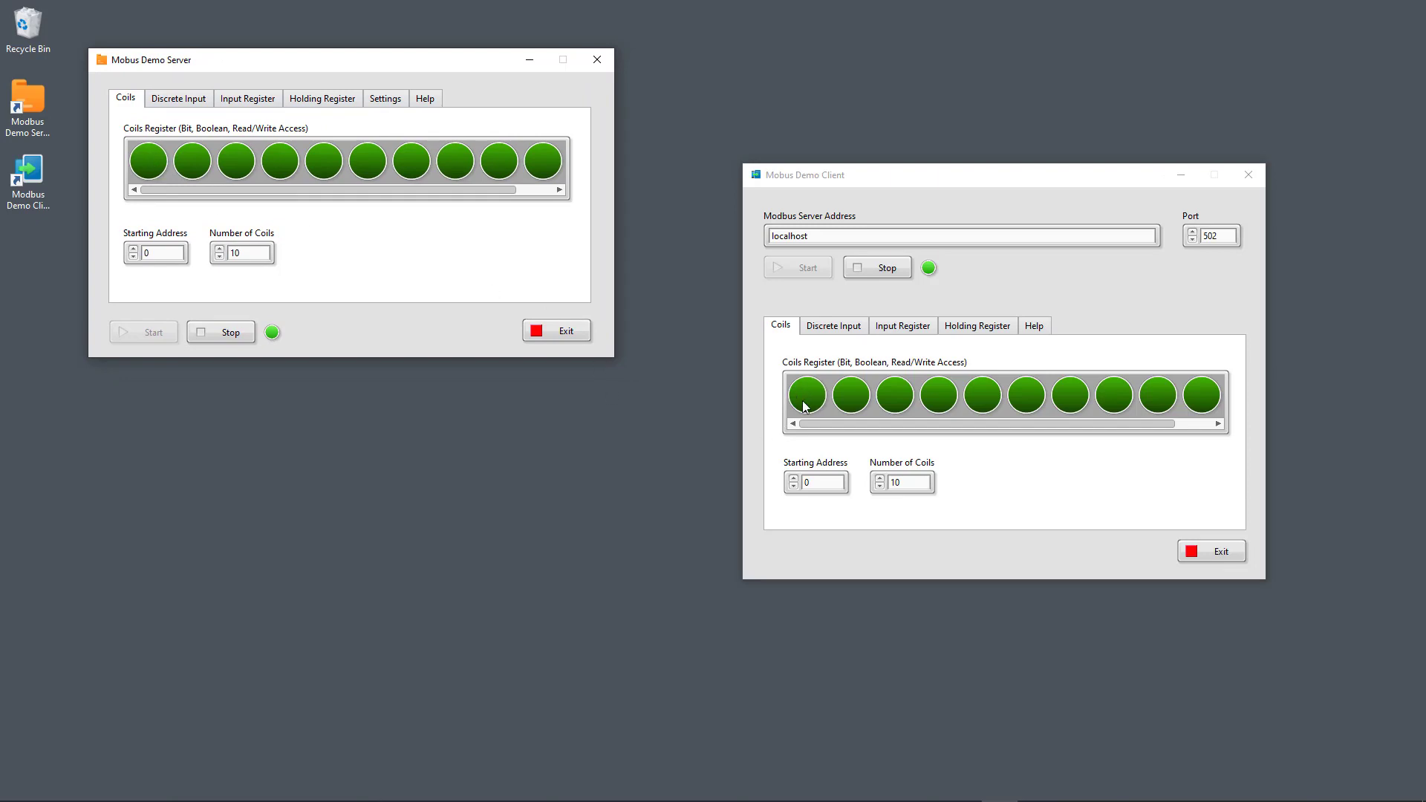
left_click(236, 166)
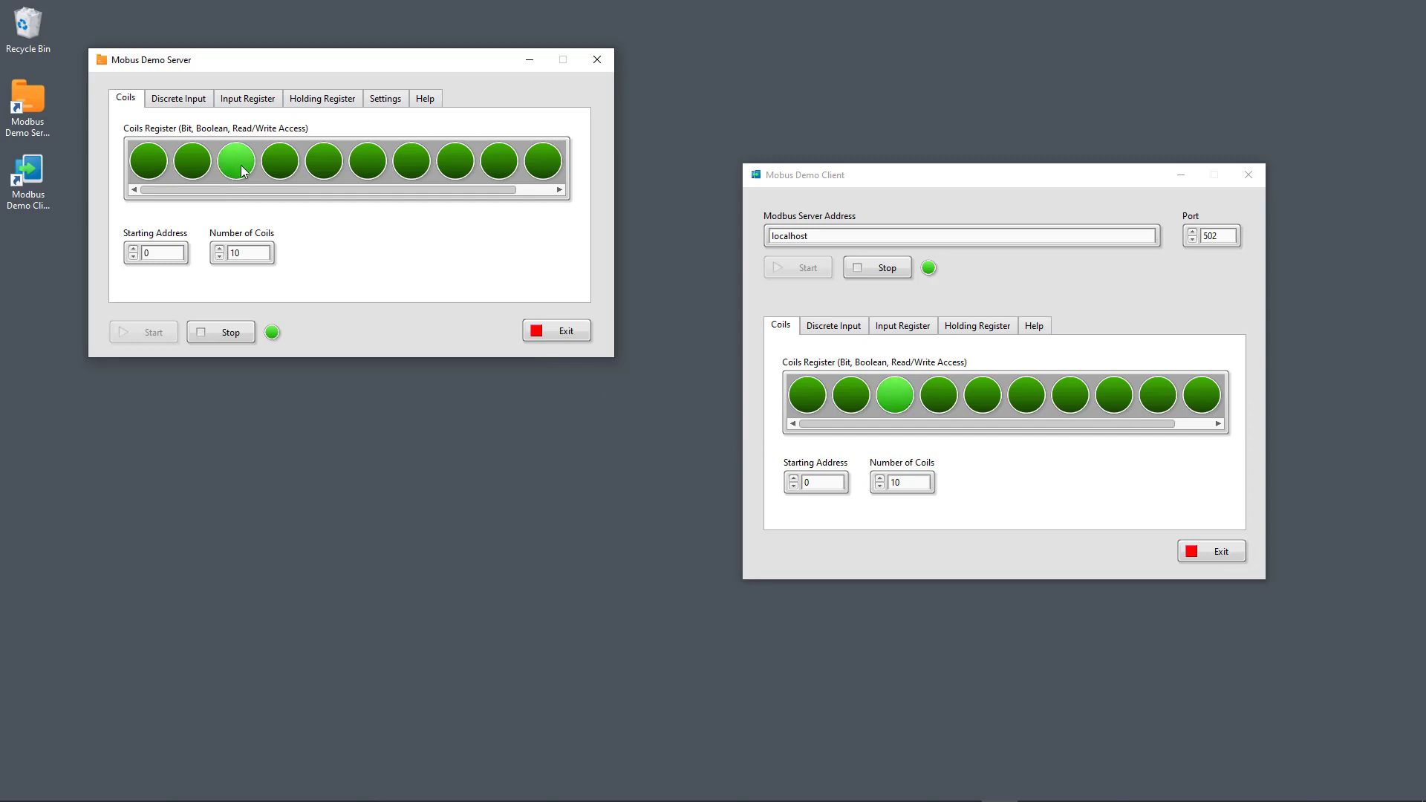
left_click(371, 160)
left_click(496, 167)
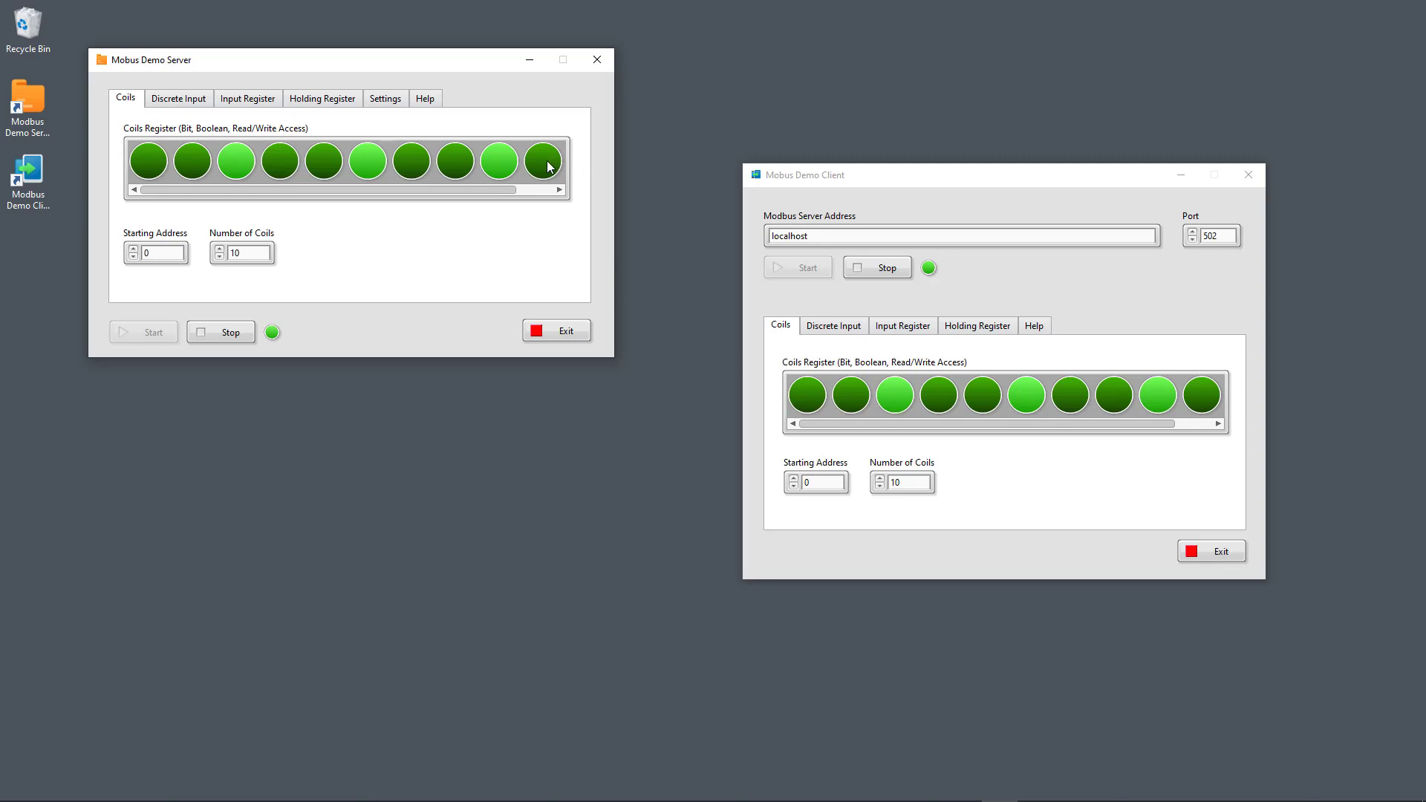
- From the client, turn coils 1 and 4 on and coils 2 and 3 off, then show its Discrete Input register
left_click_drag(955, 178, 977, 168)
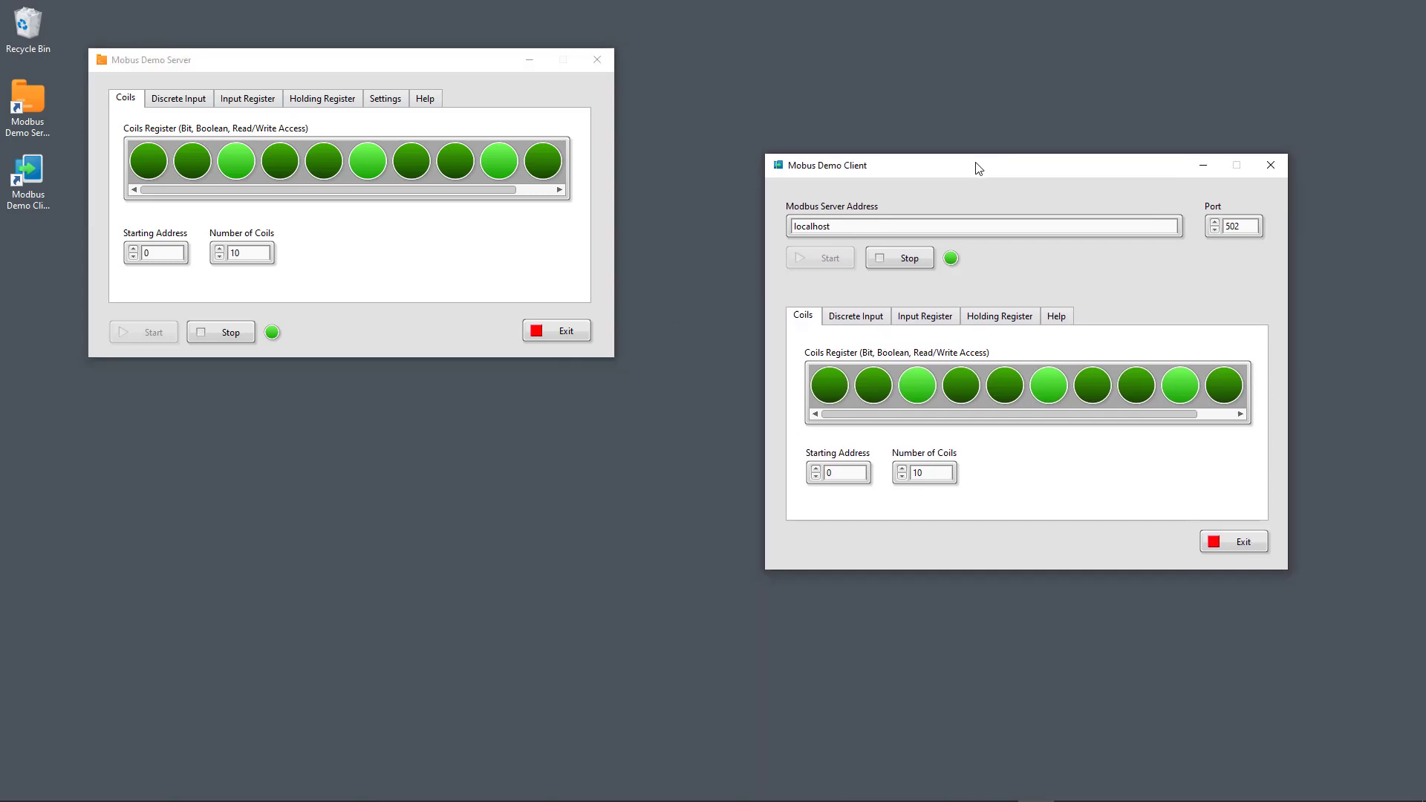
left_click(829, 384)
left_click(880, 390)
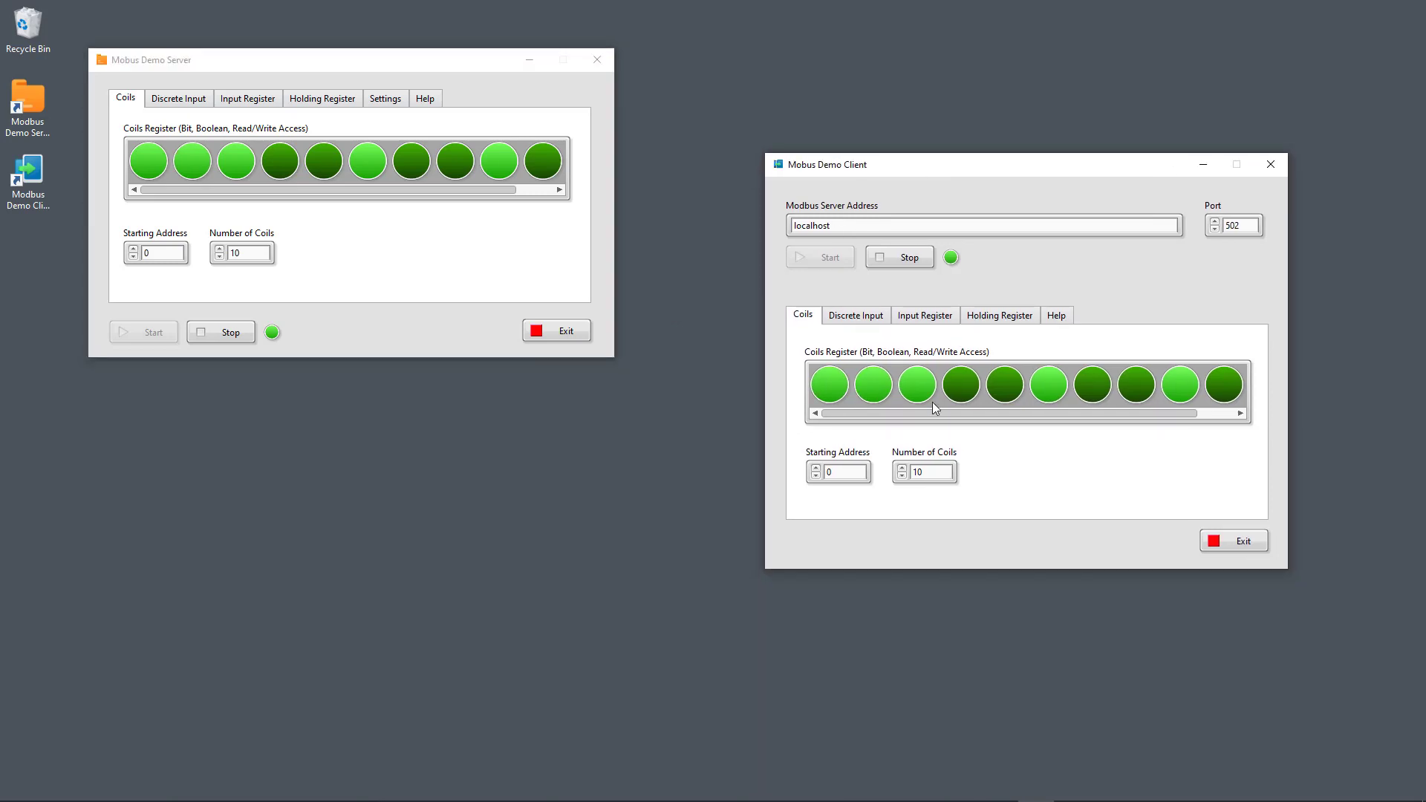
left_click(953, 390)
left_click(926, 391)
left_click(868, 394)
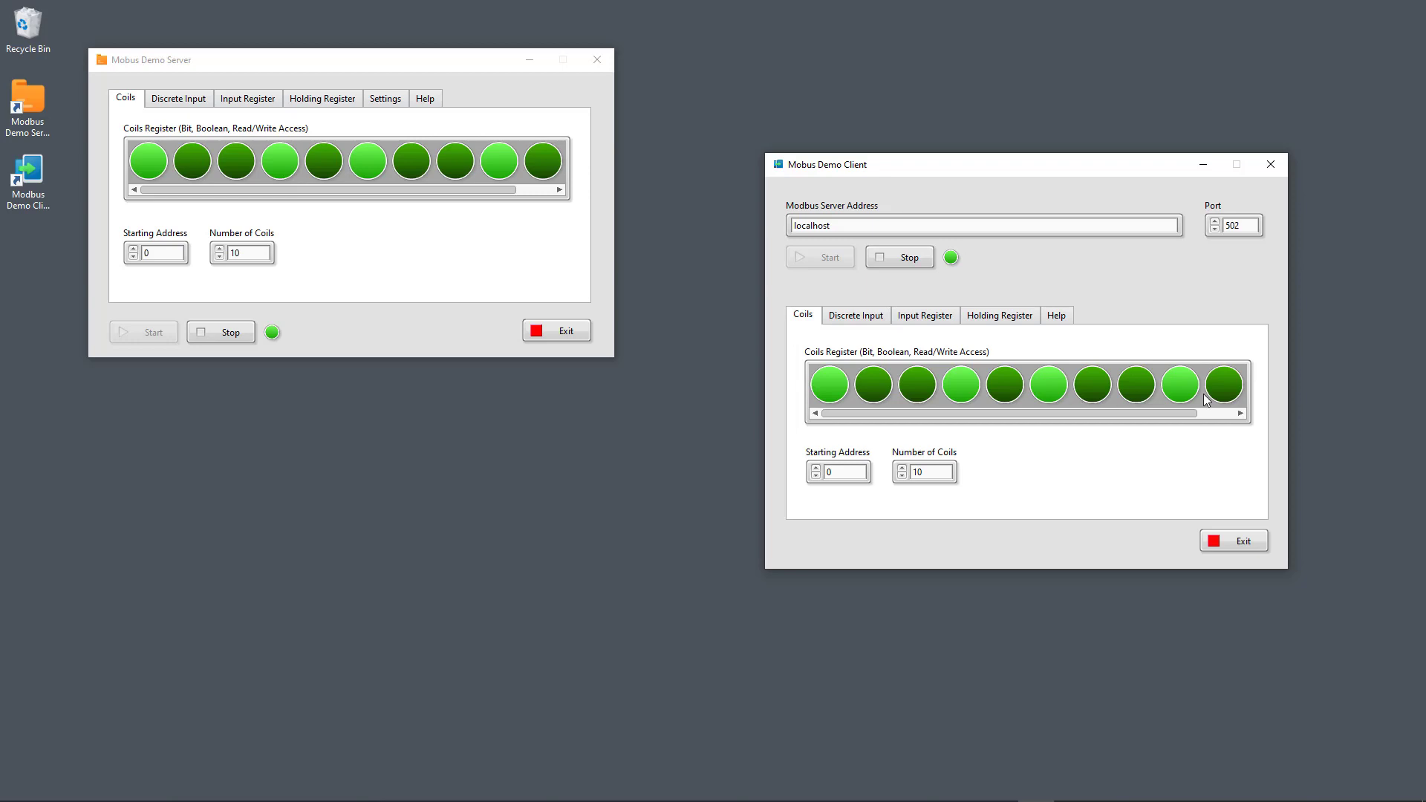
left_click(864, 318)
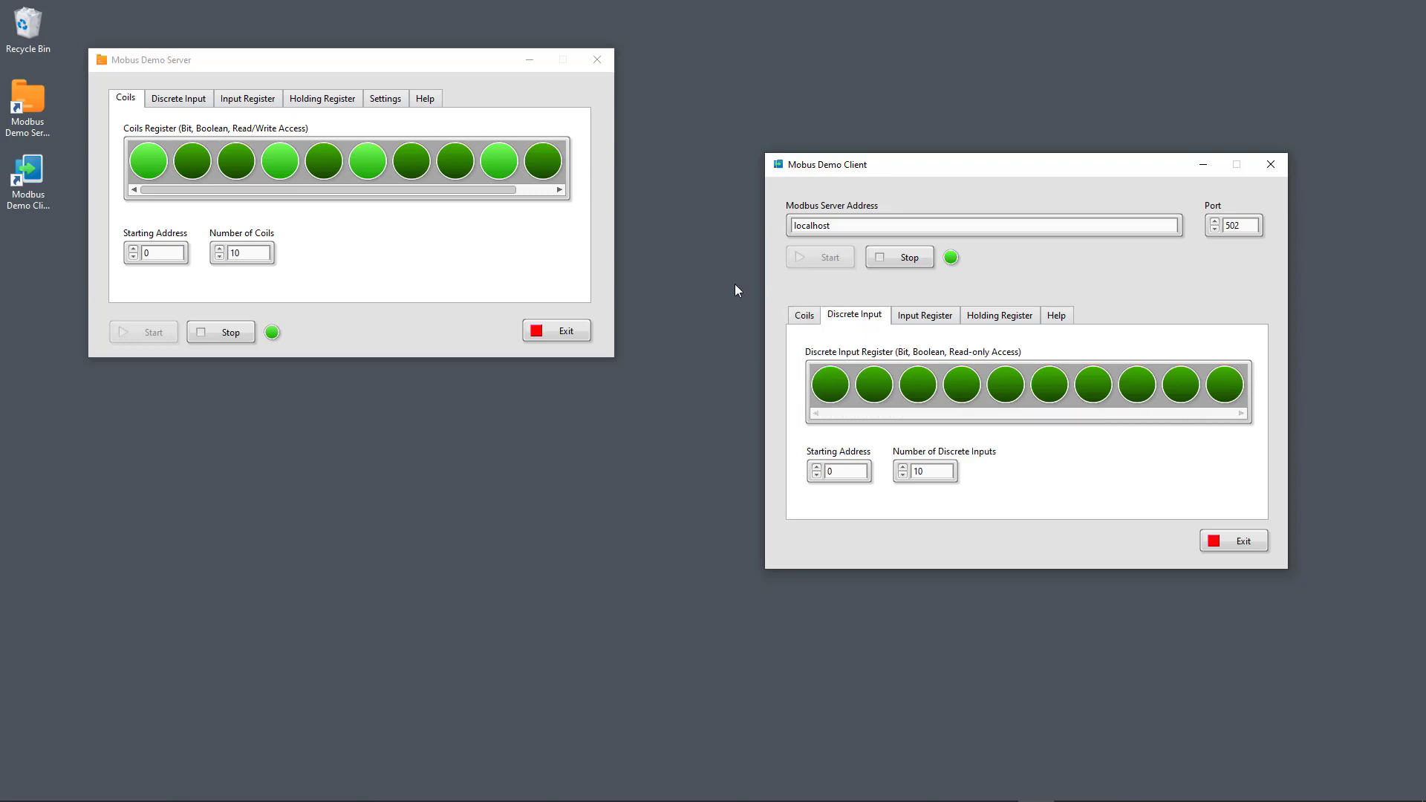
- Switch on server discrete inputs 1 and 5, leaving 4 off, then show the server's Input Register tab
left_click(196, 101)
left_click(880, 386)
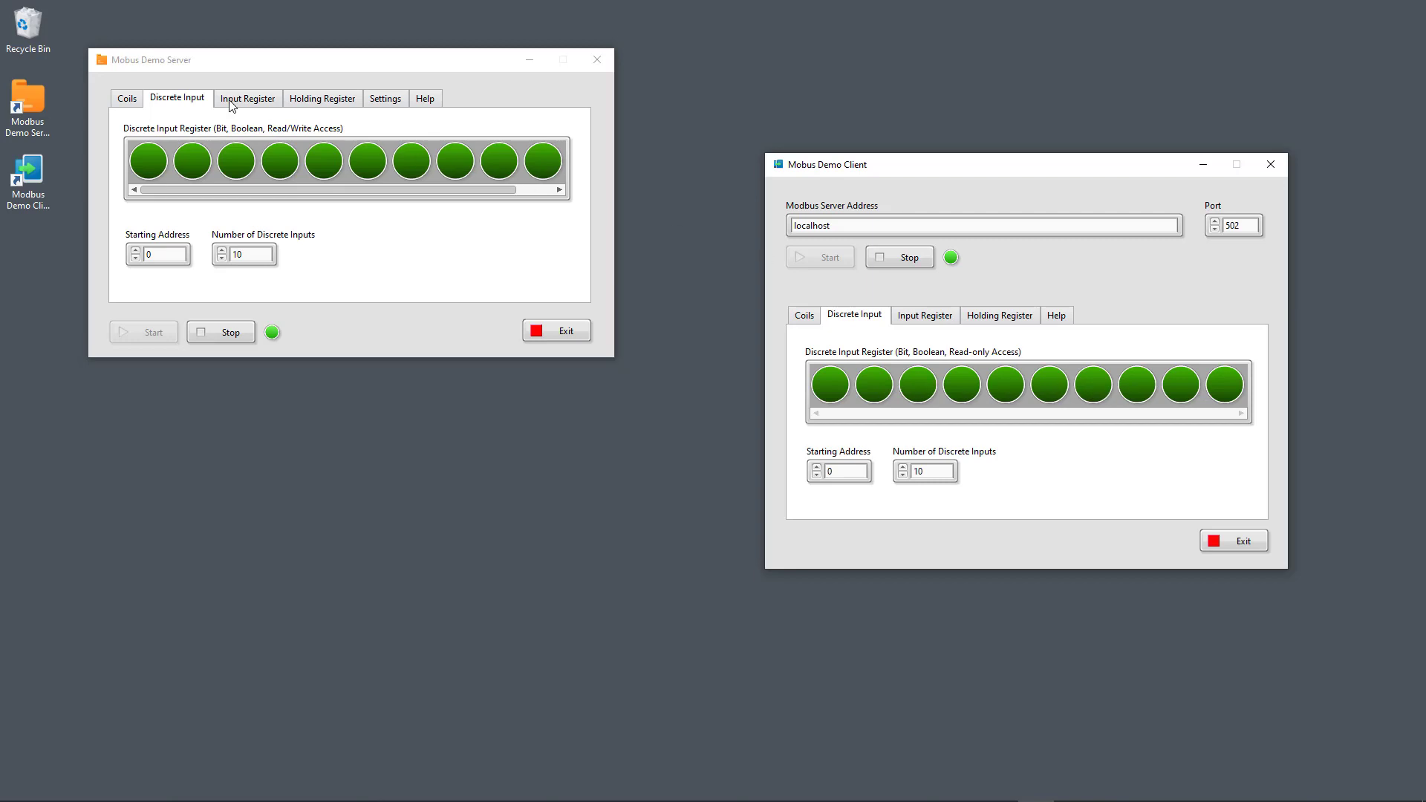
left_click(157, 158)
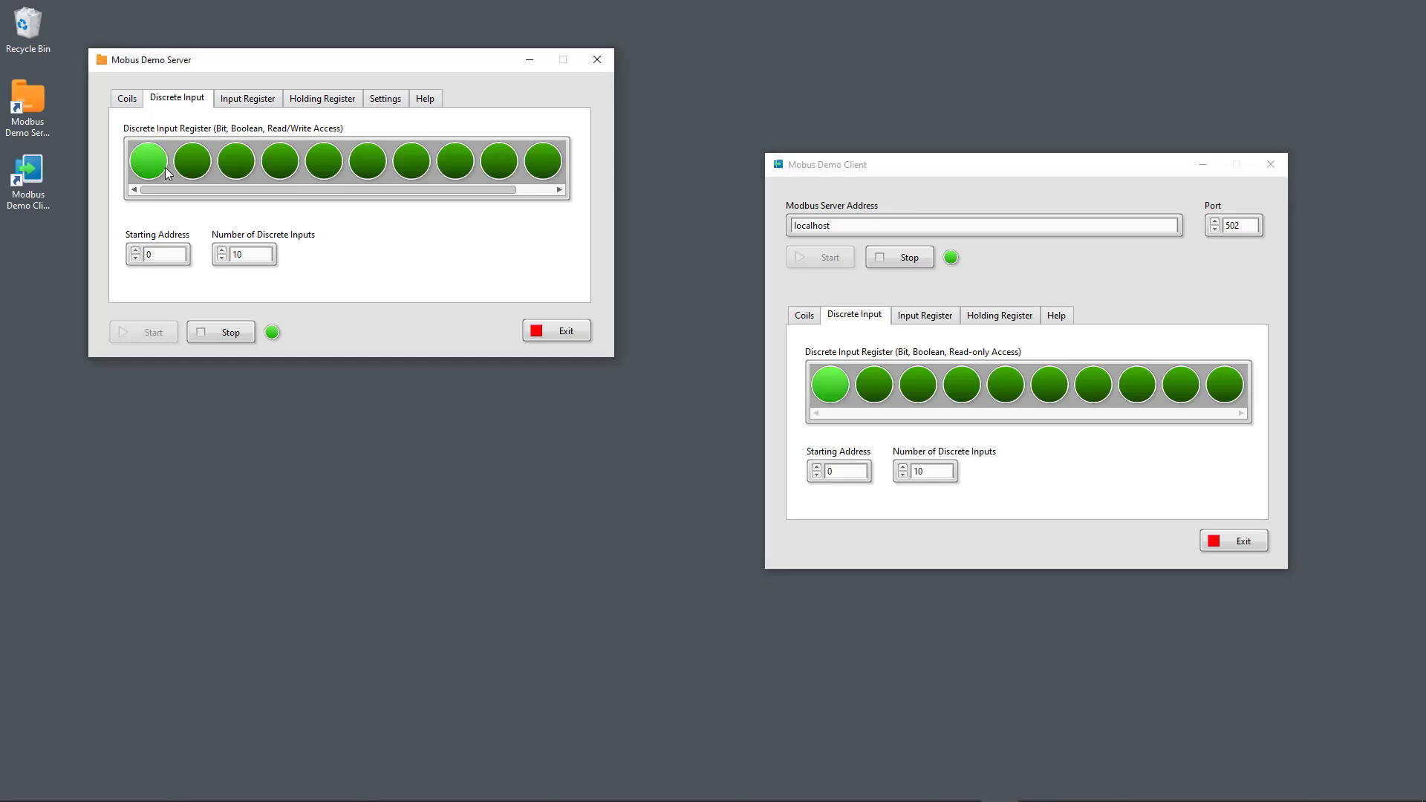
left_click(277, 166)
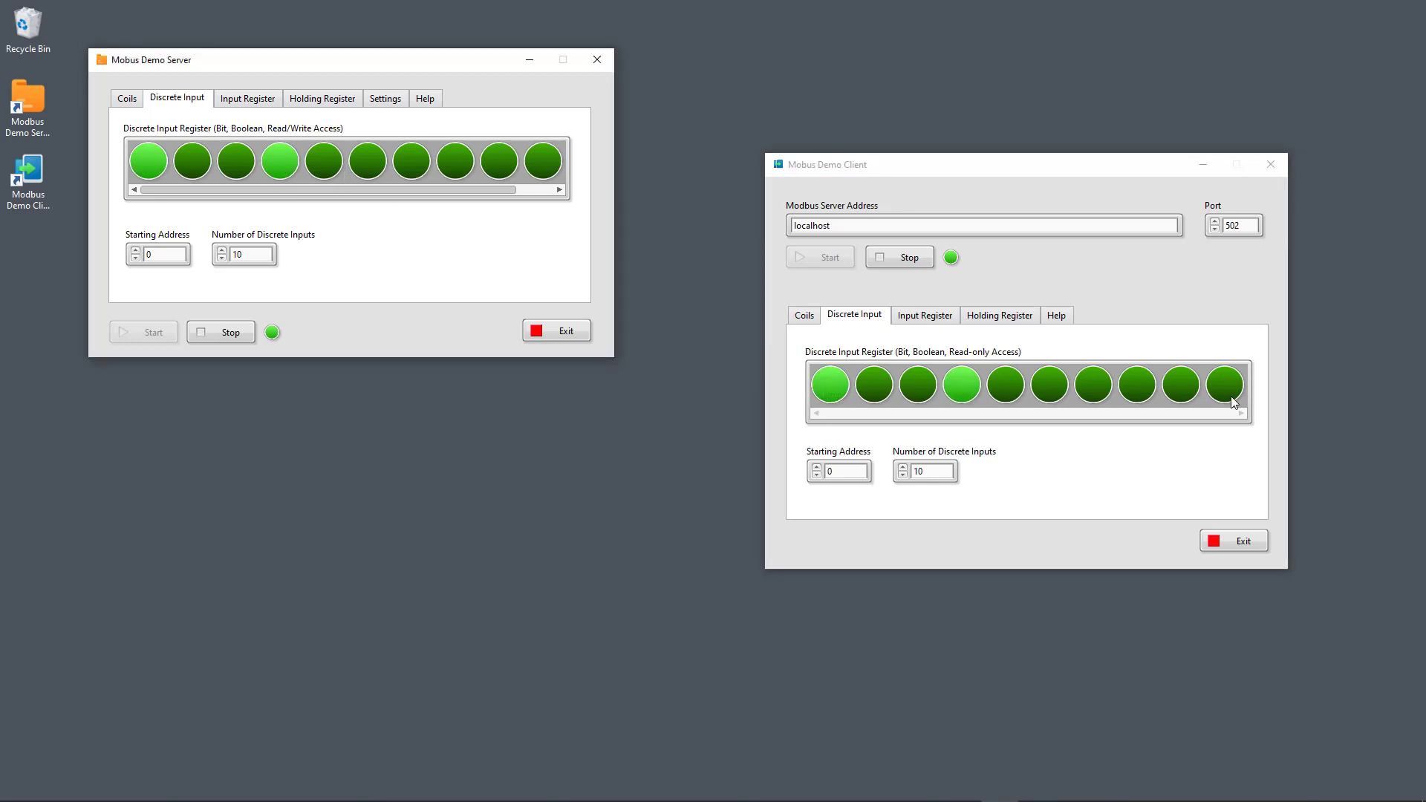
left_click(334, 159)
left_click(287, 156)
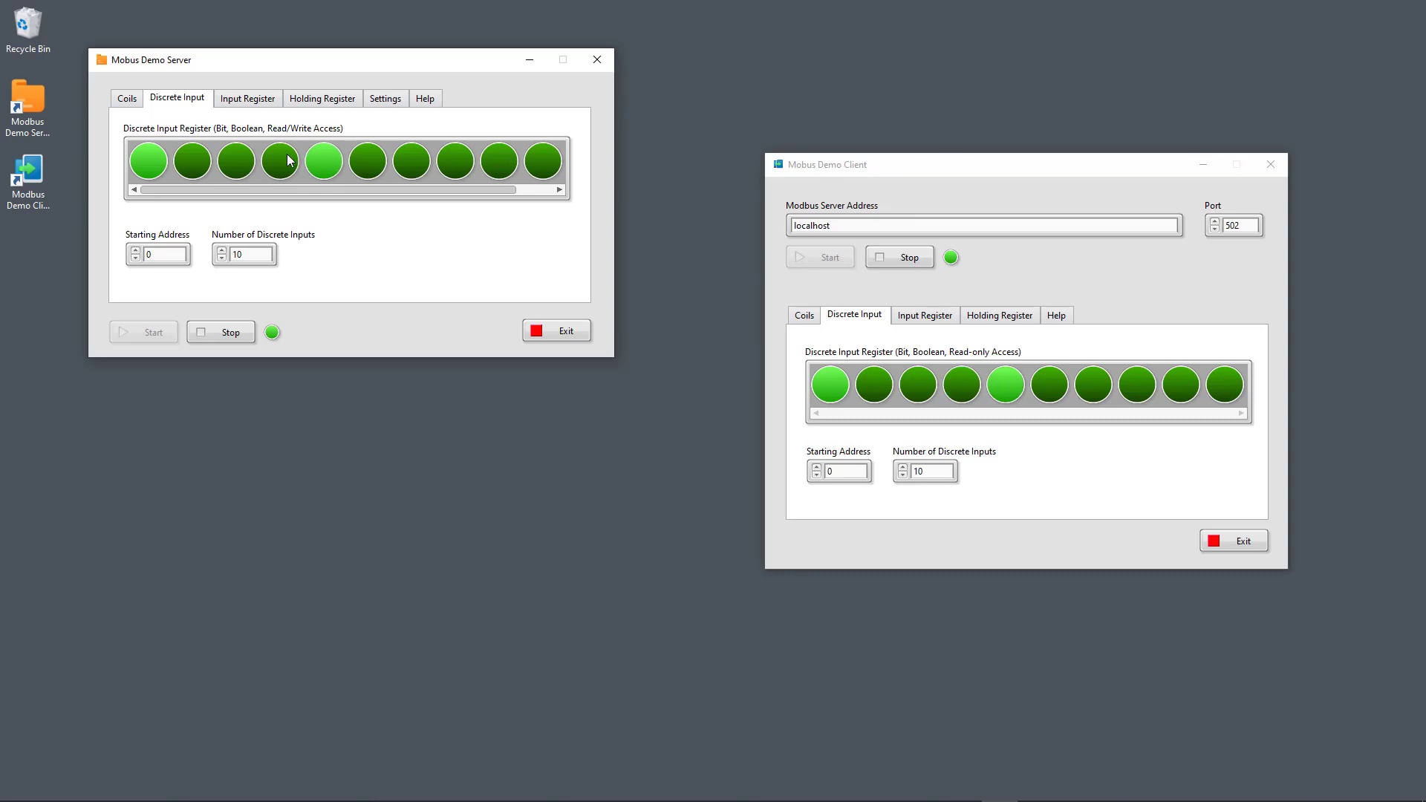
left_click(121, 104)
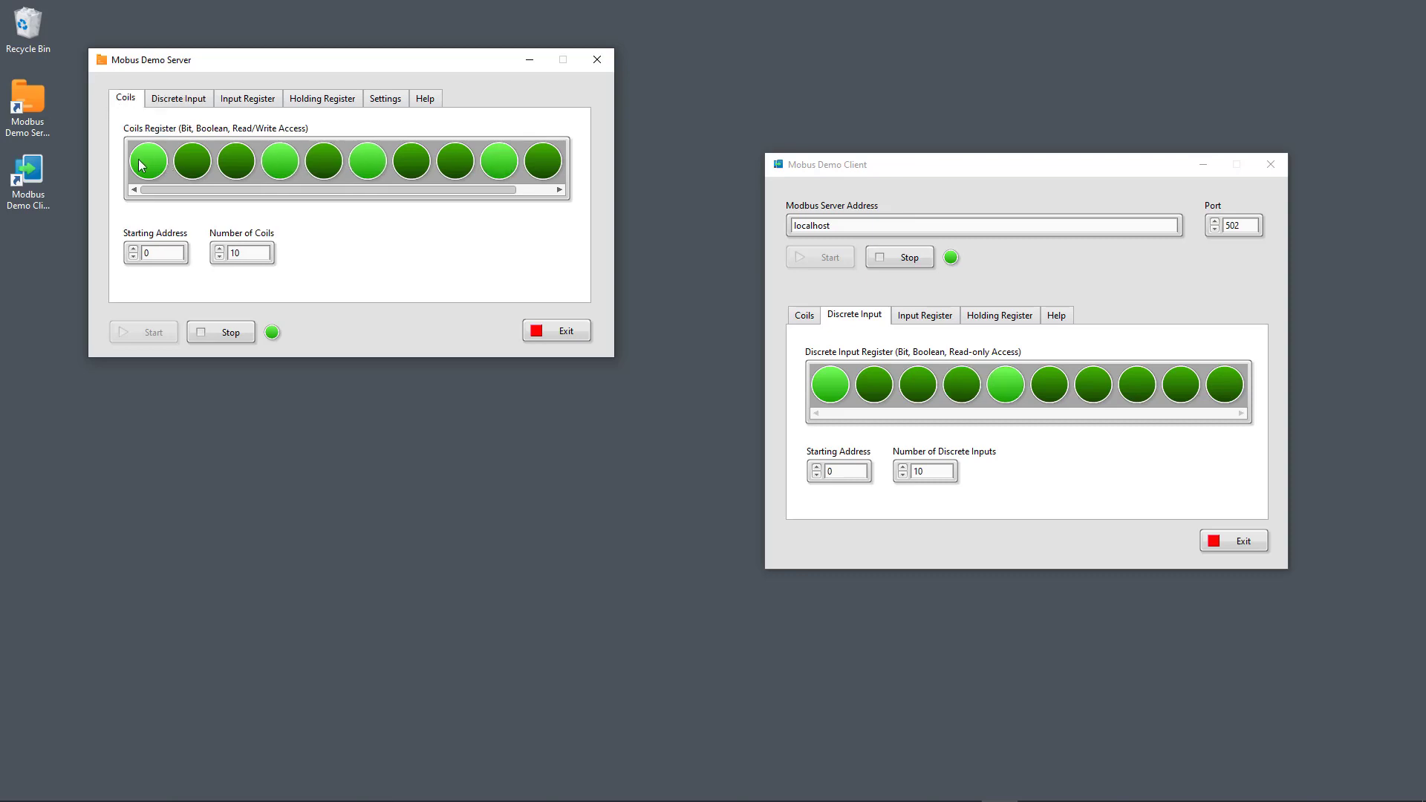
left_click(172, 102)
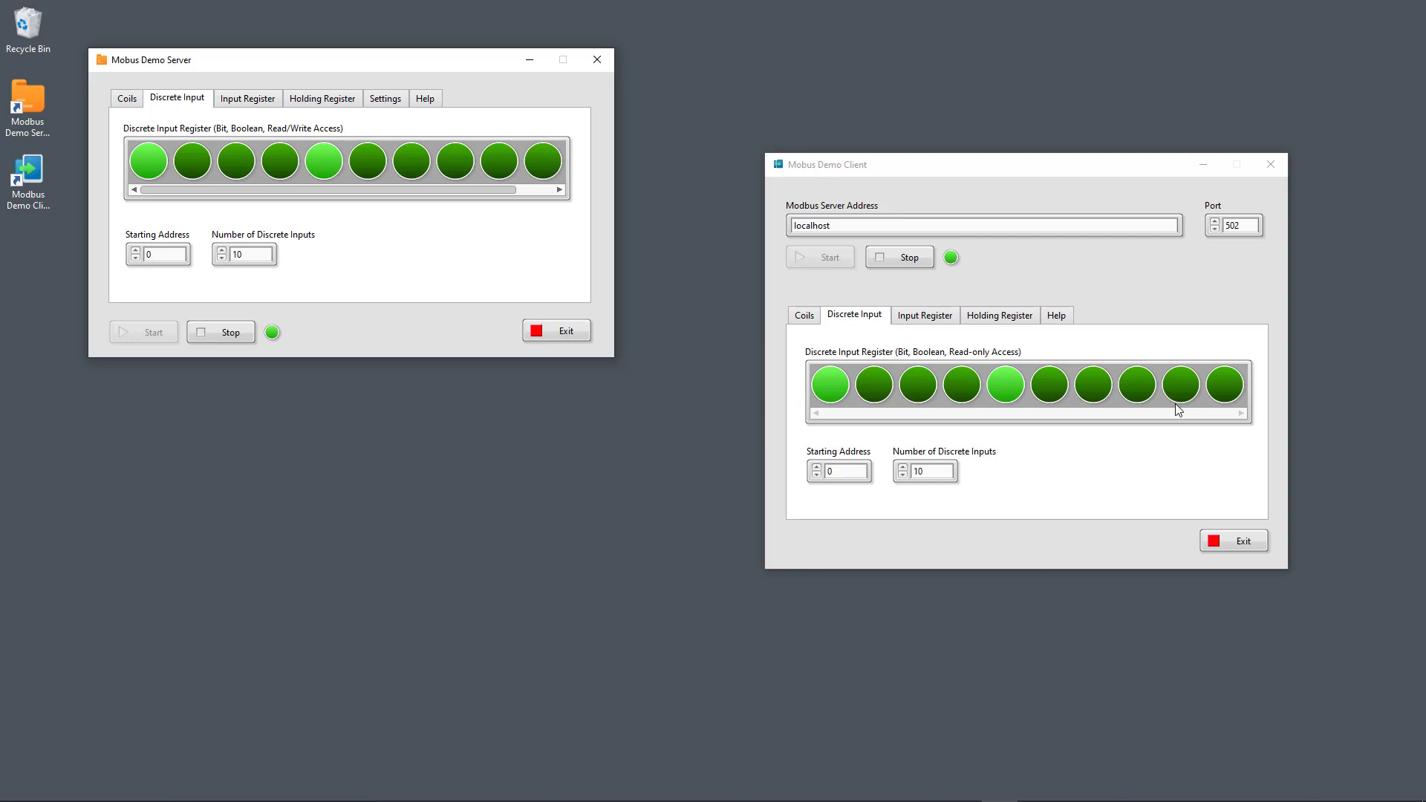
left_click(253, 102)
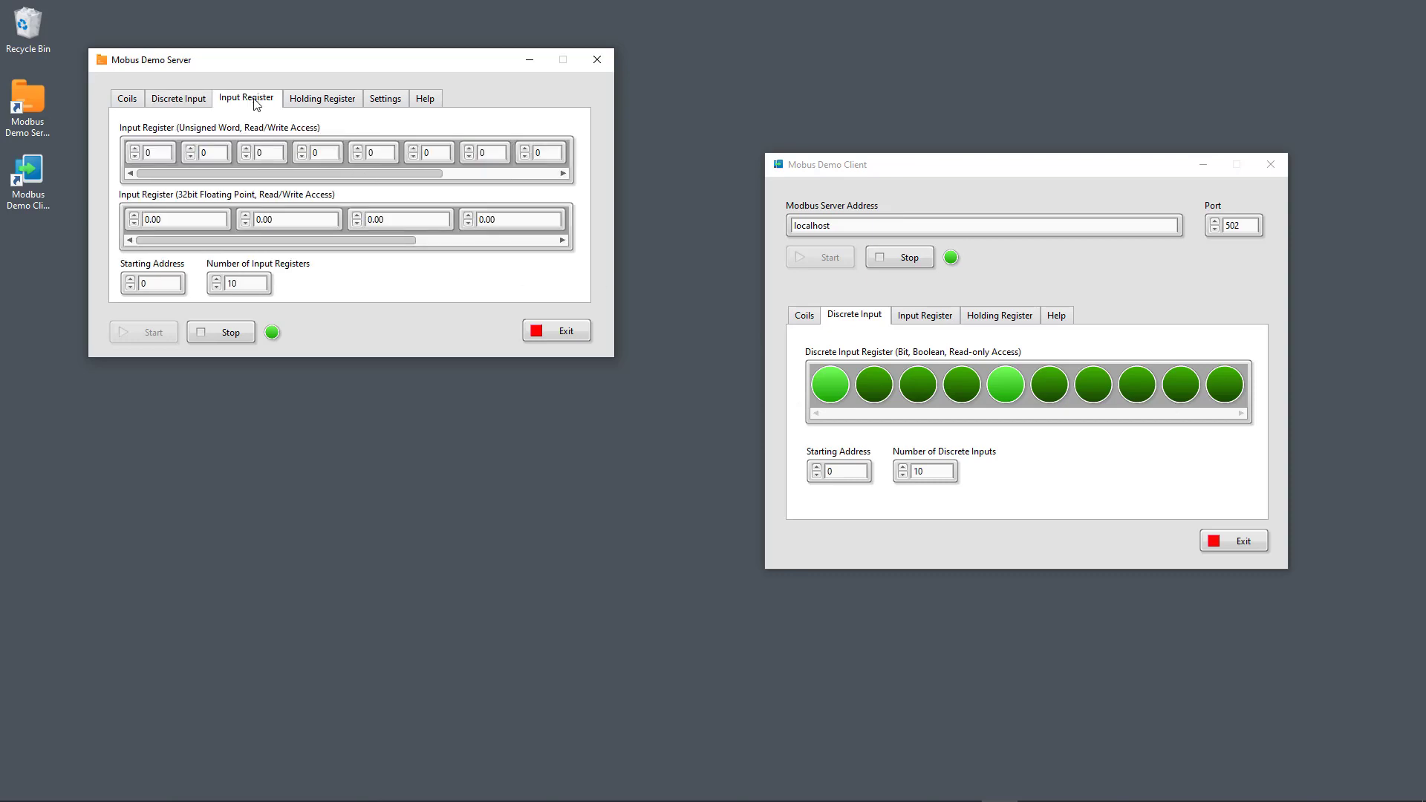
- Enter 12 in the server's first unsigned-word input register and confirm the client also reads 12
left_click(934, 320)
left_click(934, 318)
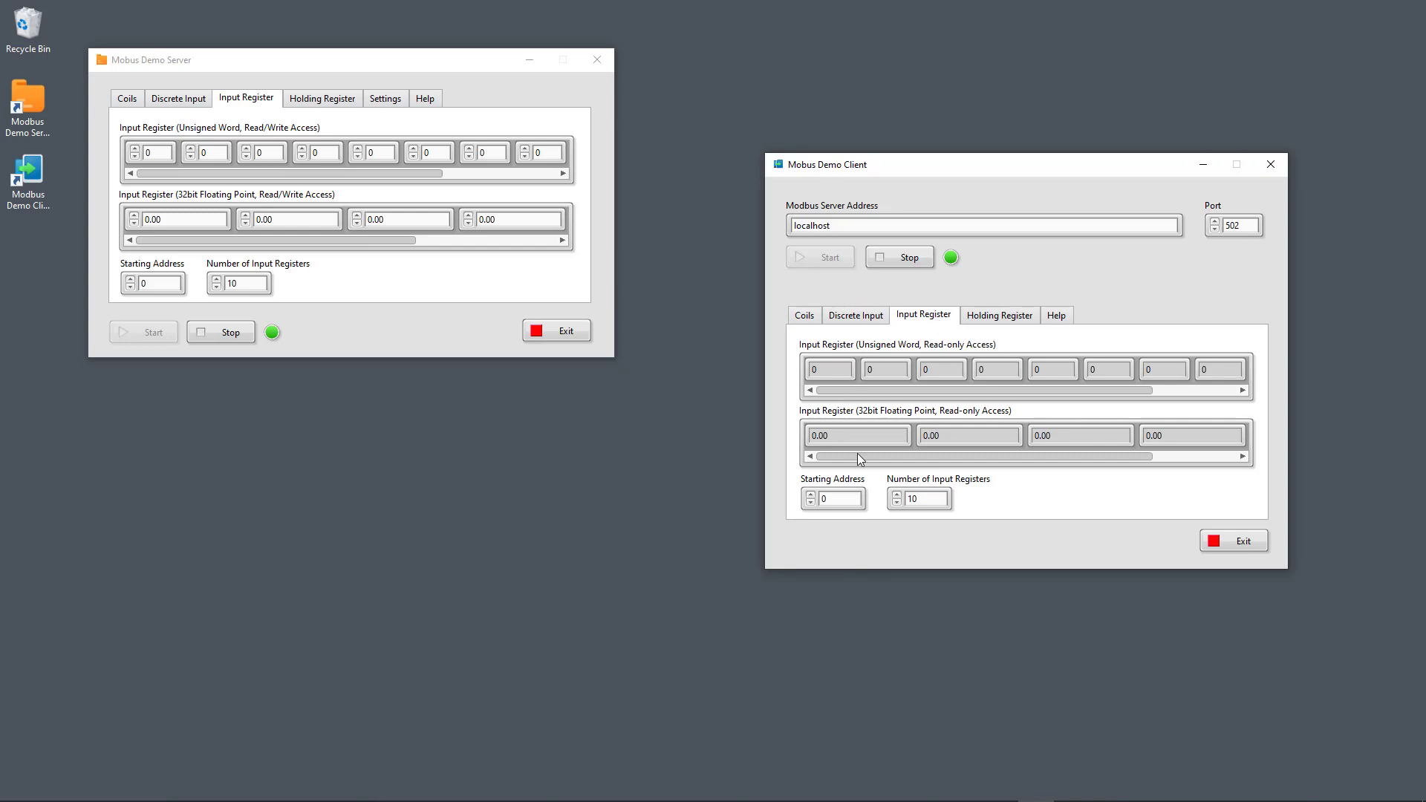
double_click(151, 153)
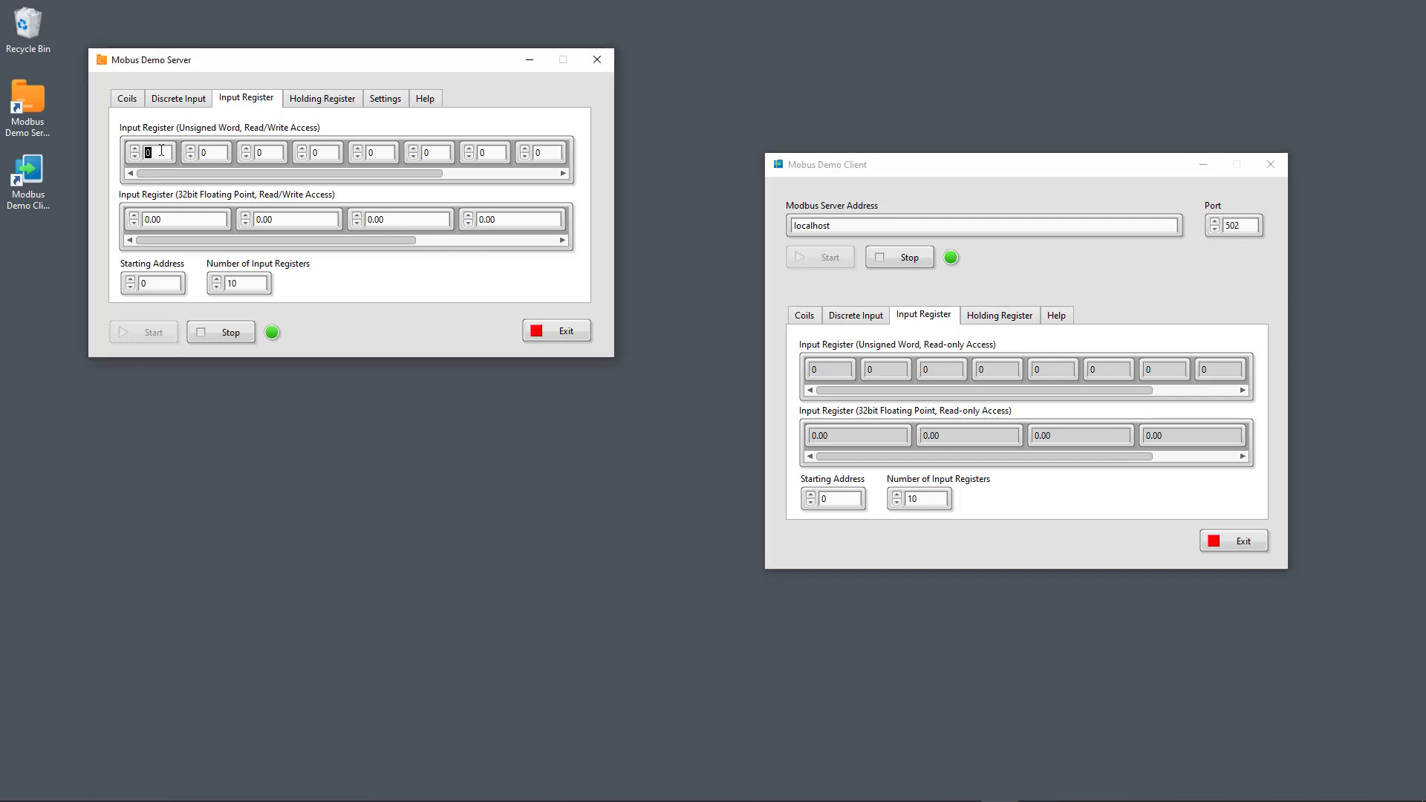
type("12")
key("Return")
double_click(836, 371)
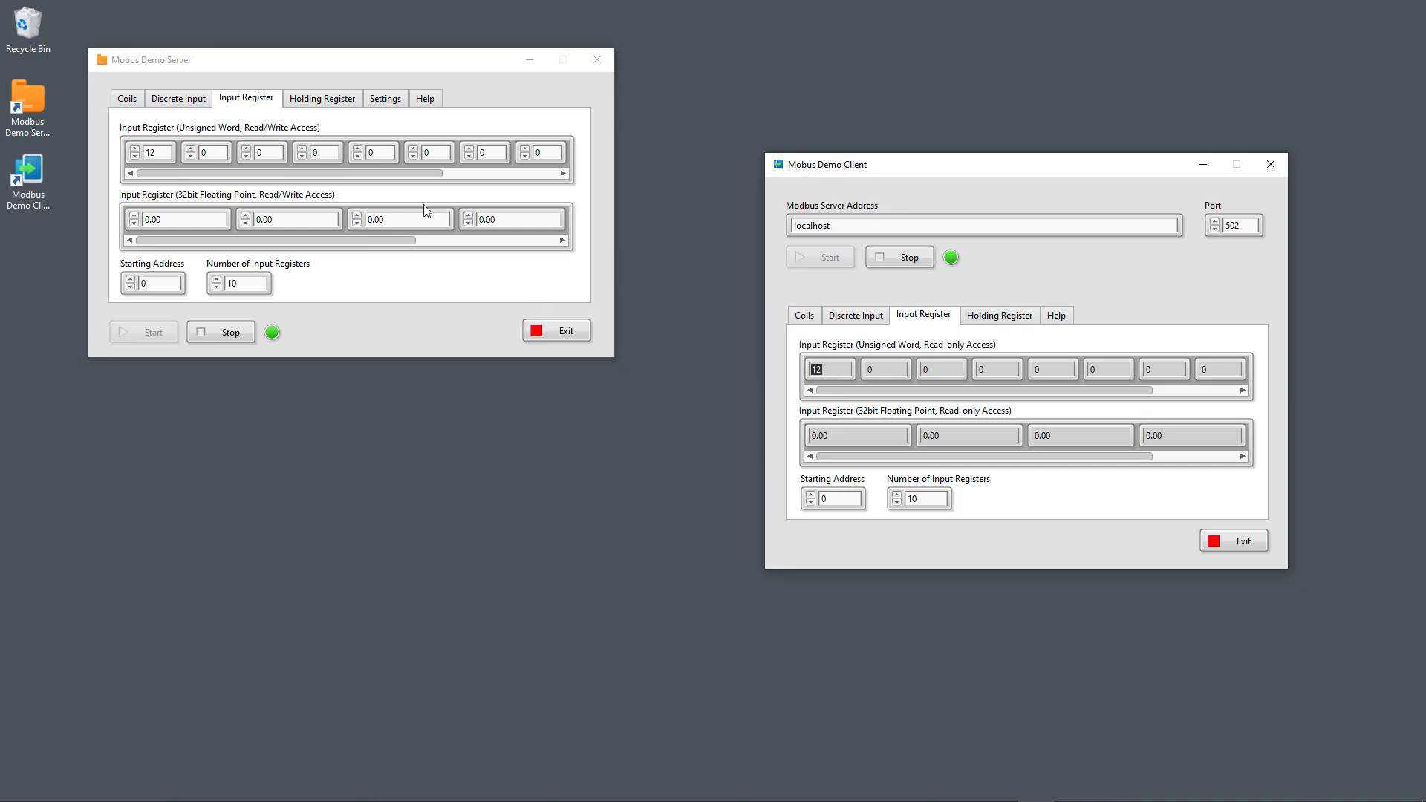
double_click(163, 153)
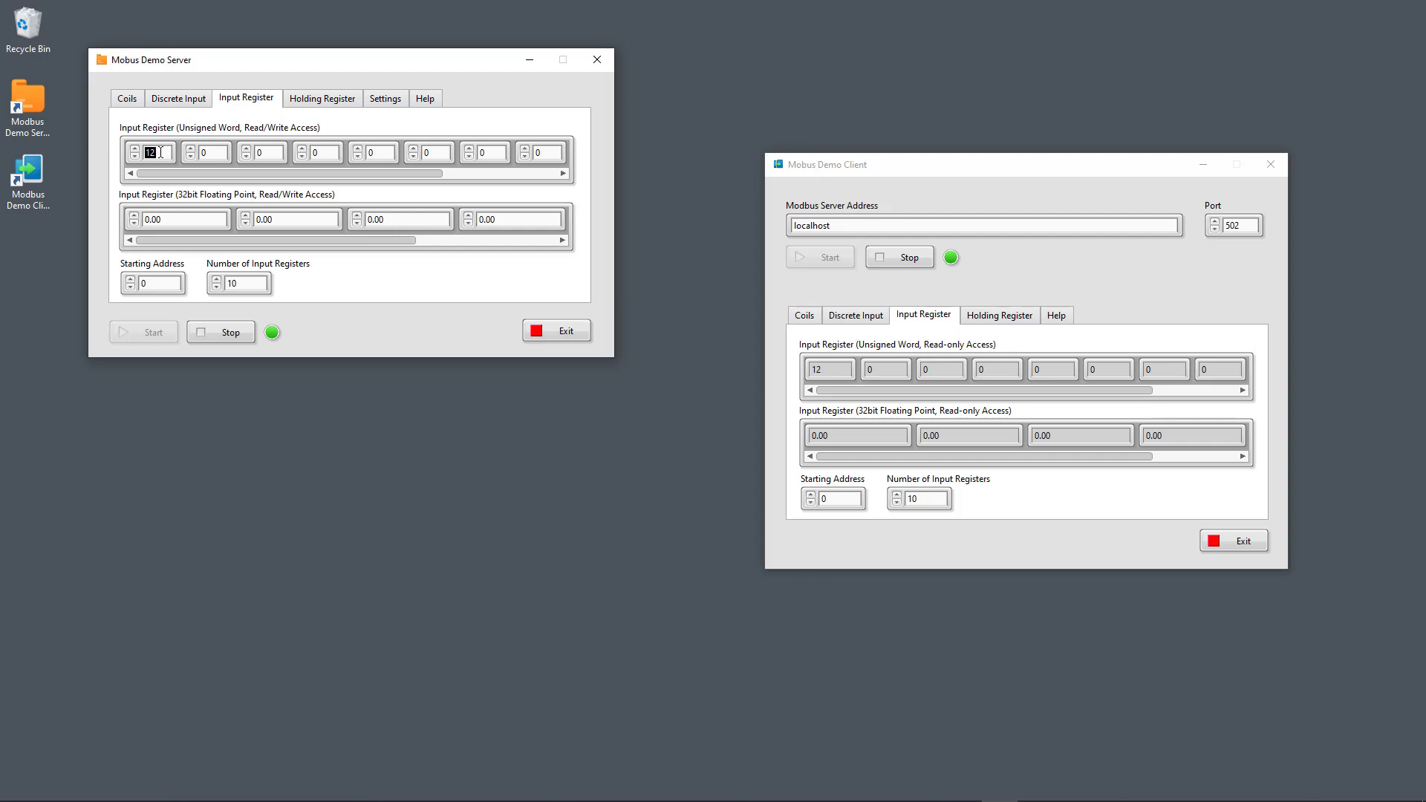
- Enter 22.4 in the server's first floating-point input register
double_click(207, 219)
left_click(207, 152)
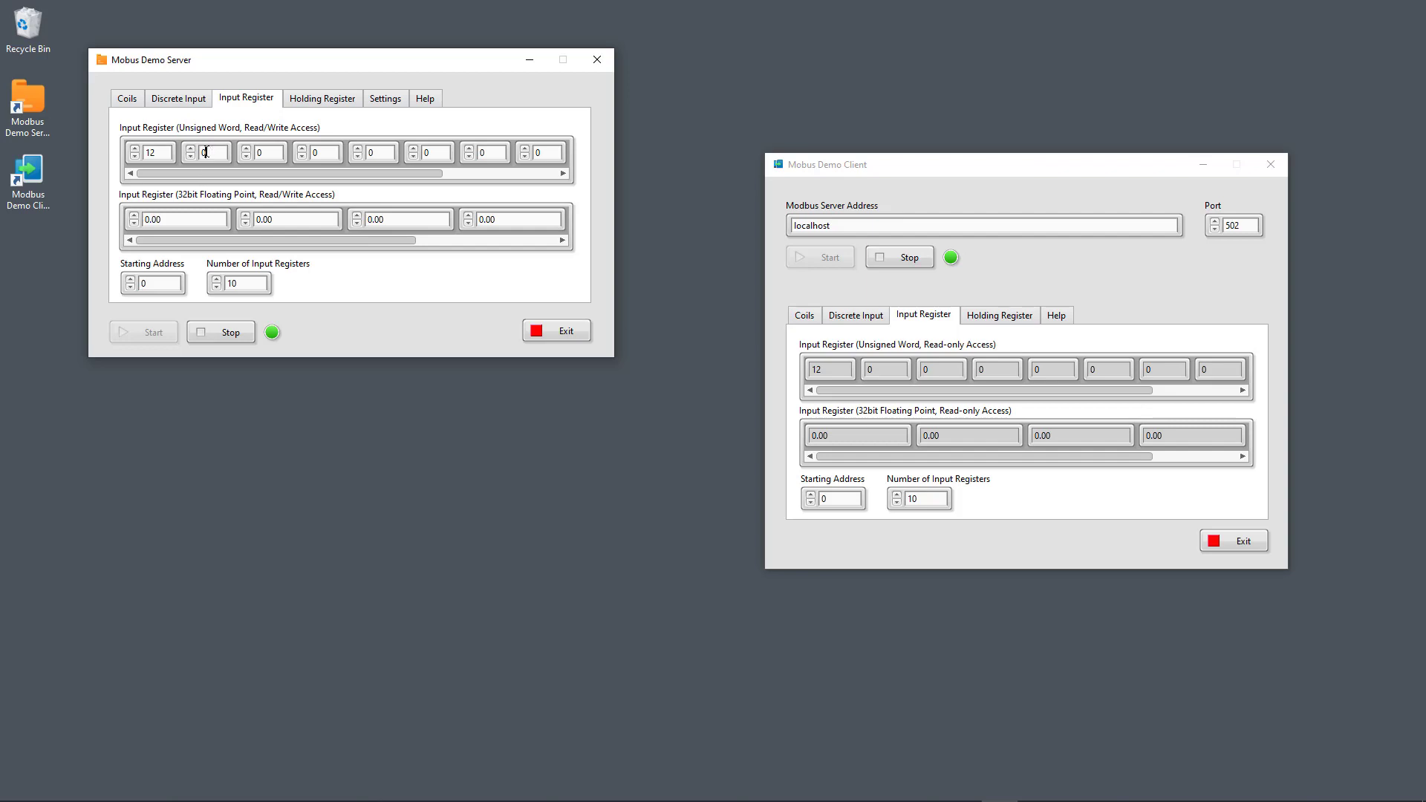
left_click(150, 152)
double_click(198, 218)
type("22.4")
left_click(409, 290)
- Check the resulting words 16819 and 13107 on the server and 22.40 in the client
double_click(156, 151)
left_click(203, 155)
double_click(219, 151)
double_click(156, 152)
double_click(213, 153)
left_click(879, 435)
double_click(879, 435)
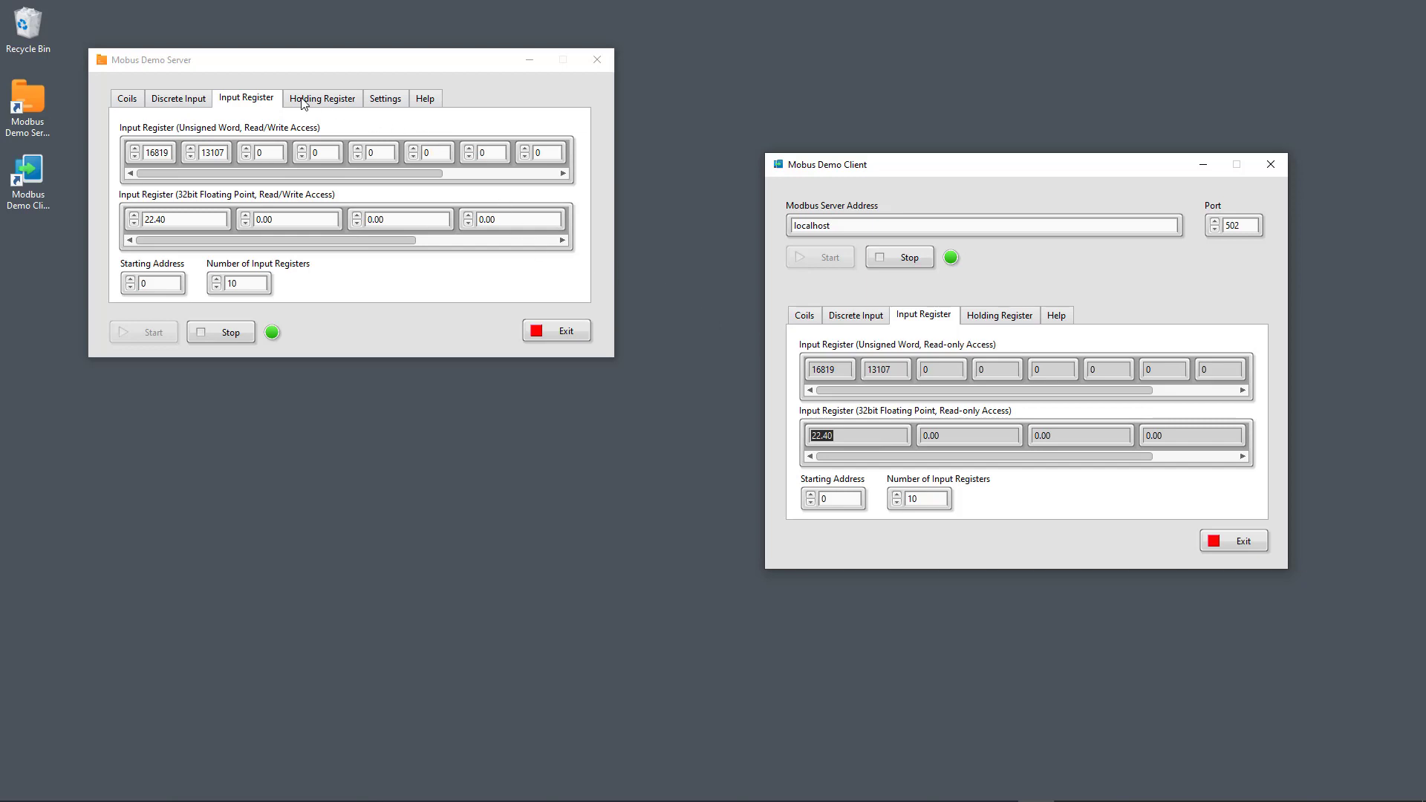
- Show holding registers in both windows and write 23.7 to the client's first float register
left_click(325, 102)
left_click(980, 314)
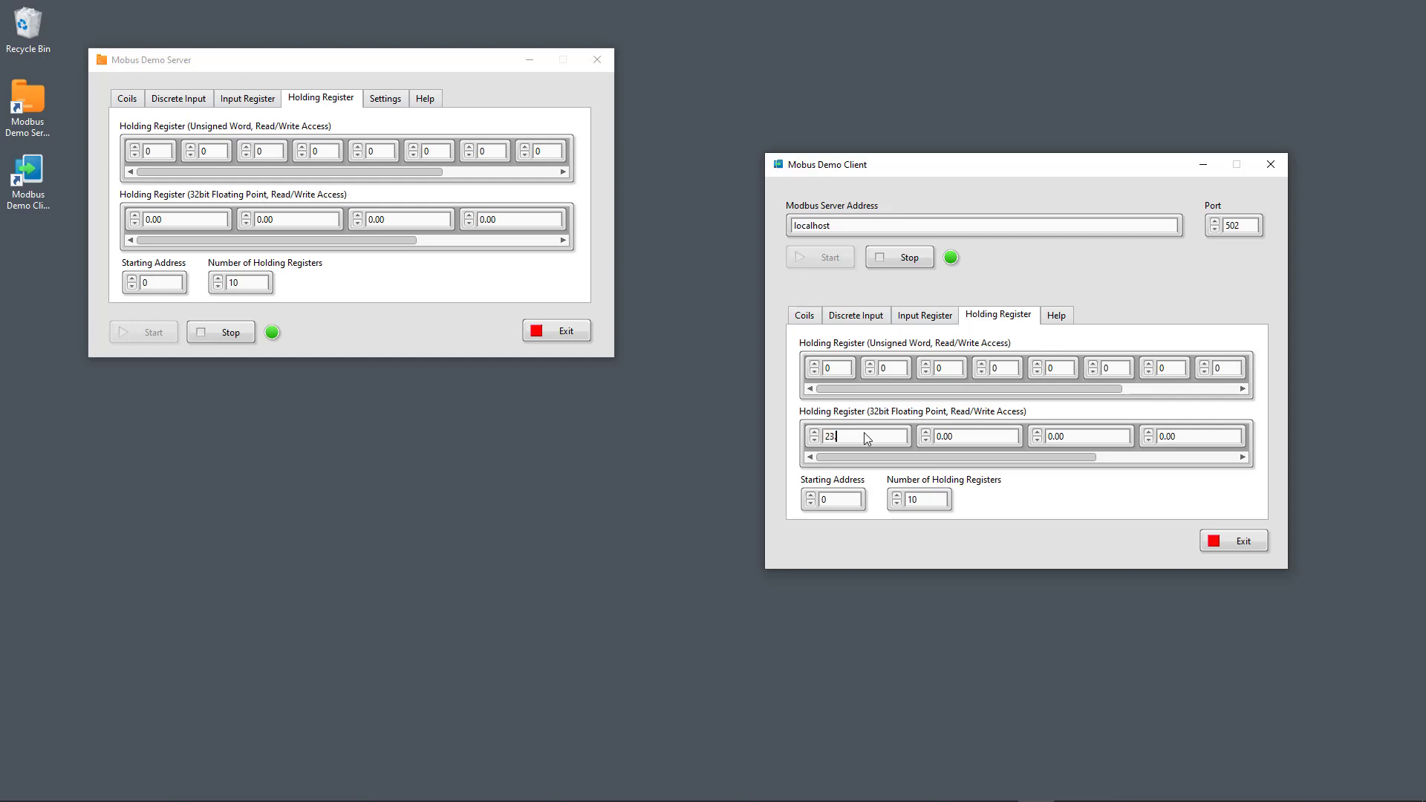
left_click(1059, 518)
- Confirm the server shows 23.70 in its float holding register, stored as words 16829 and 39322
double_click(182, 222)
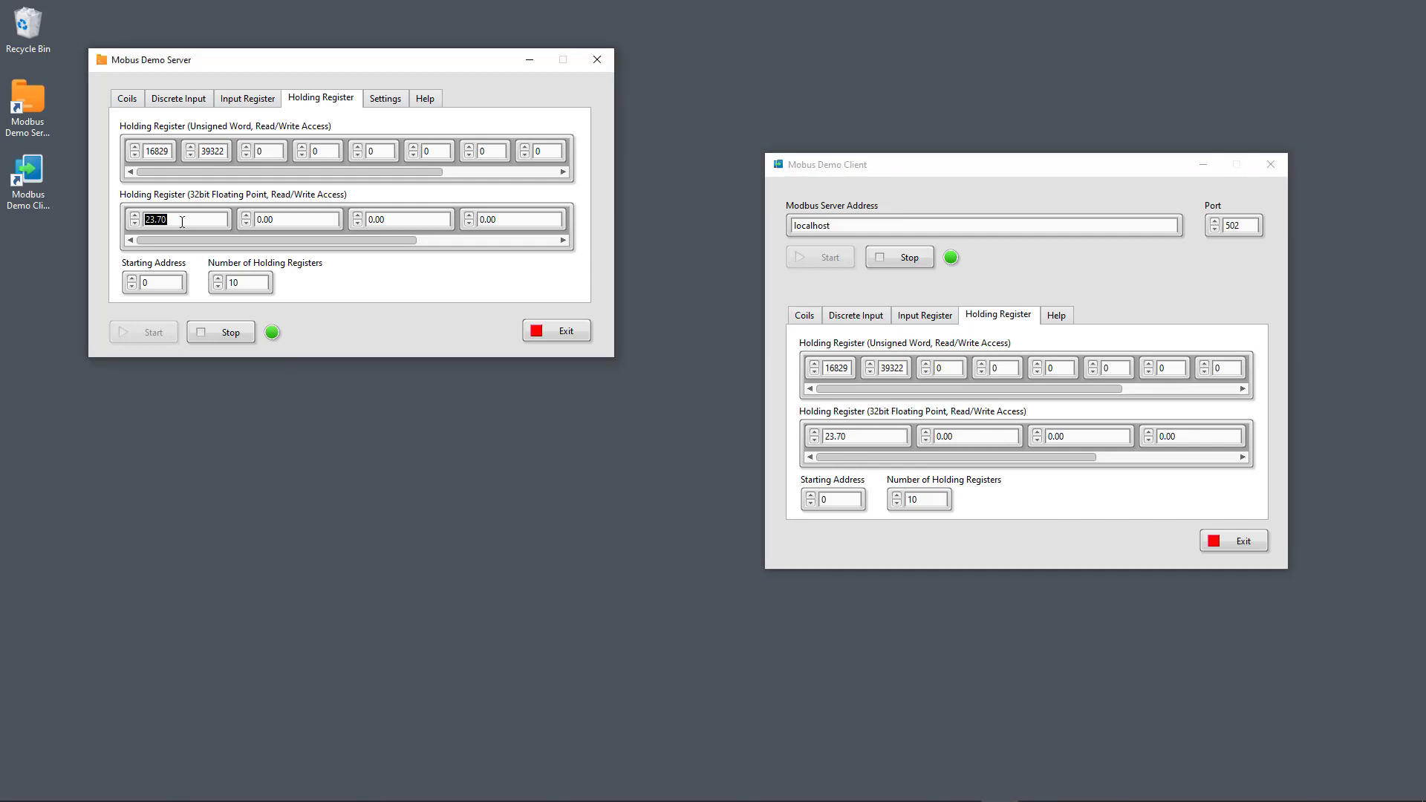
double_click(171, 149)
double_click(210, 149)
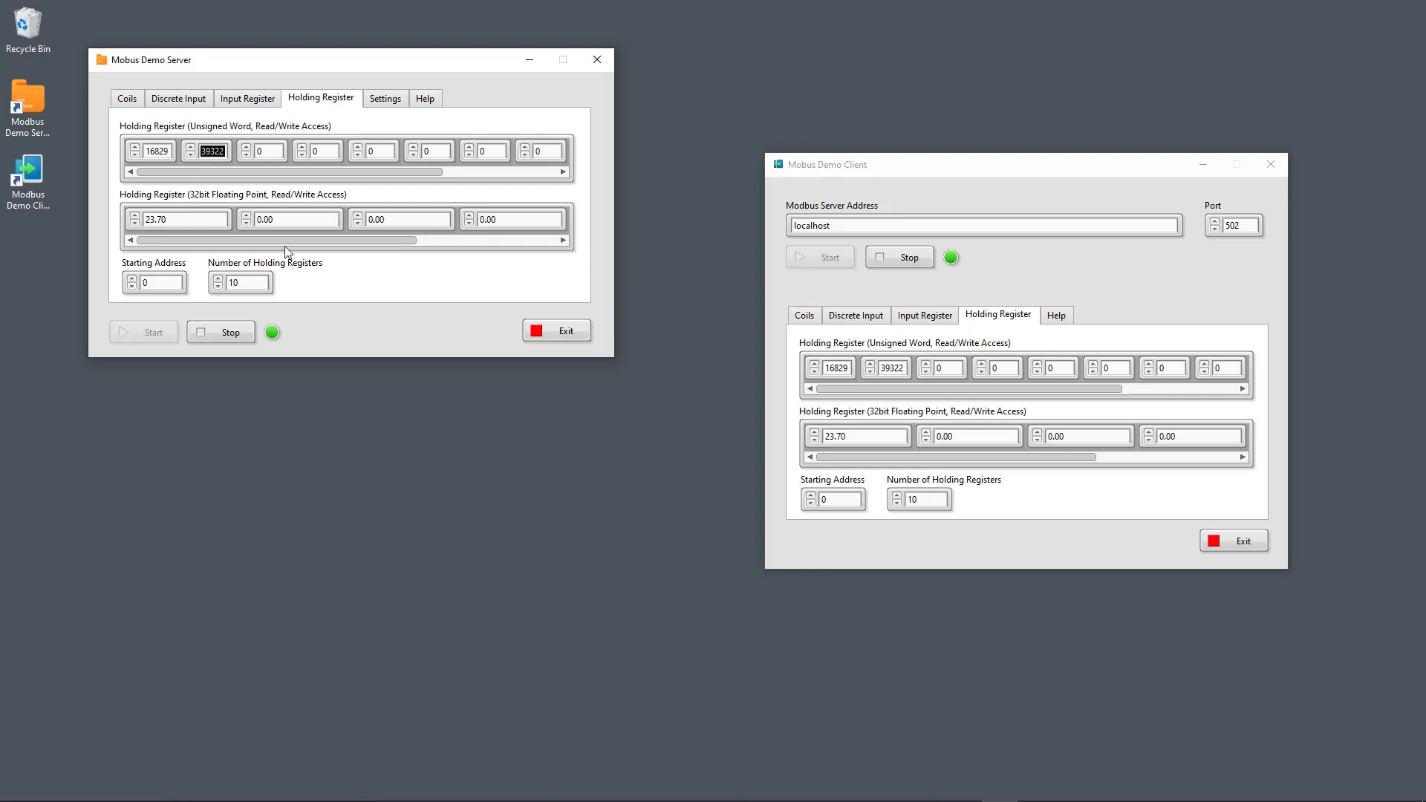